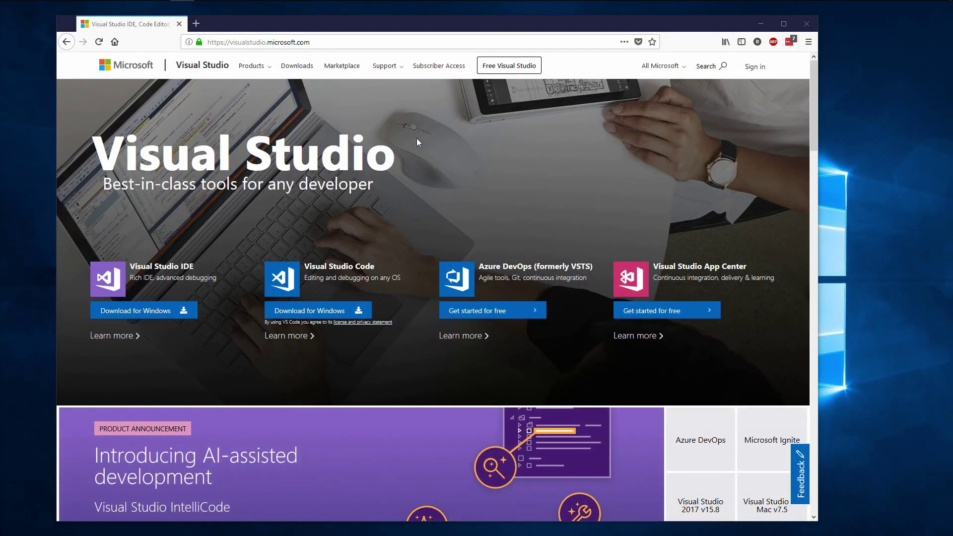
- Download the Professional 2017 installer, skip the survey, and save vs_professional.exe
left_click(143, 311)
left_click(143, 347)
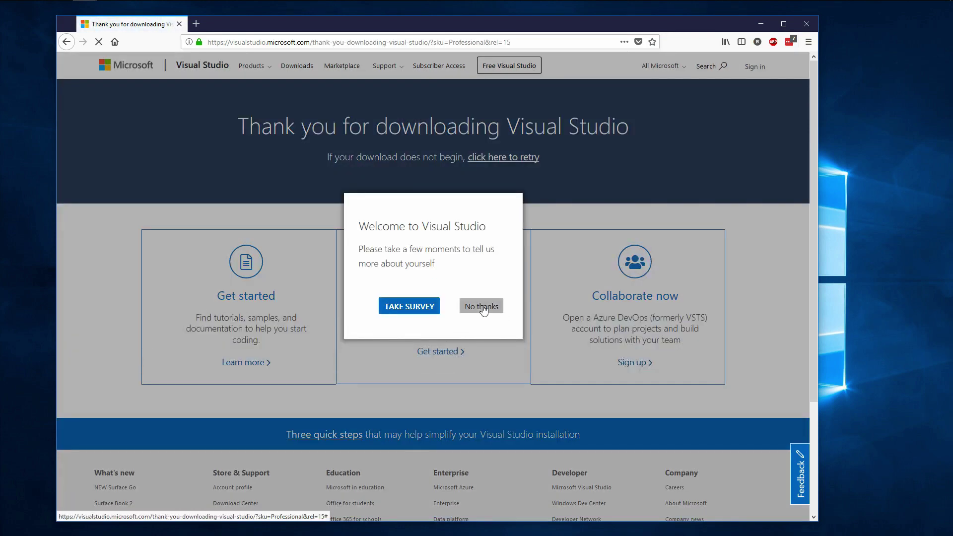
left_click(481, 311)
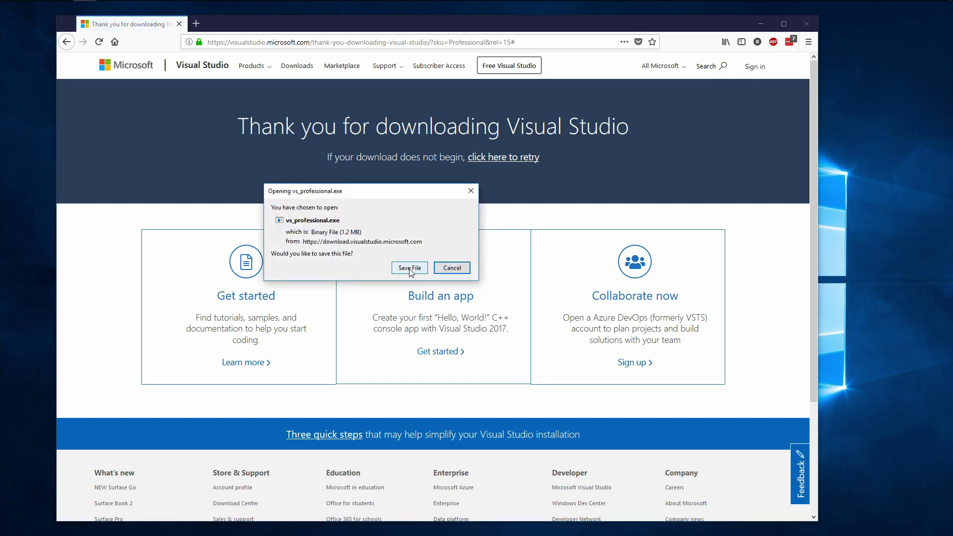
left_click(410, 269)
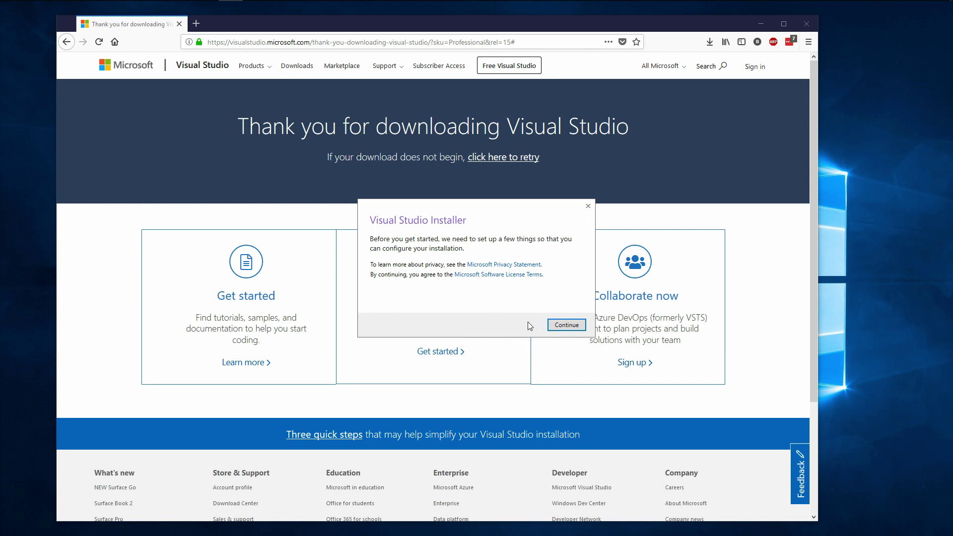
- Select Desktop C++, UWP, Game development with C++ and Unity workloads, excluding Unity 2018.1 Editor
left_click(565, 325)
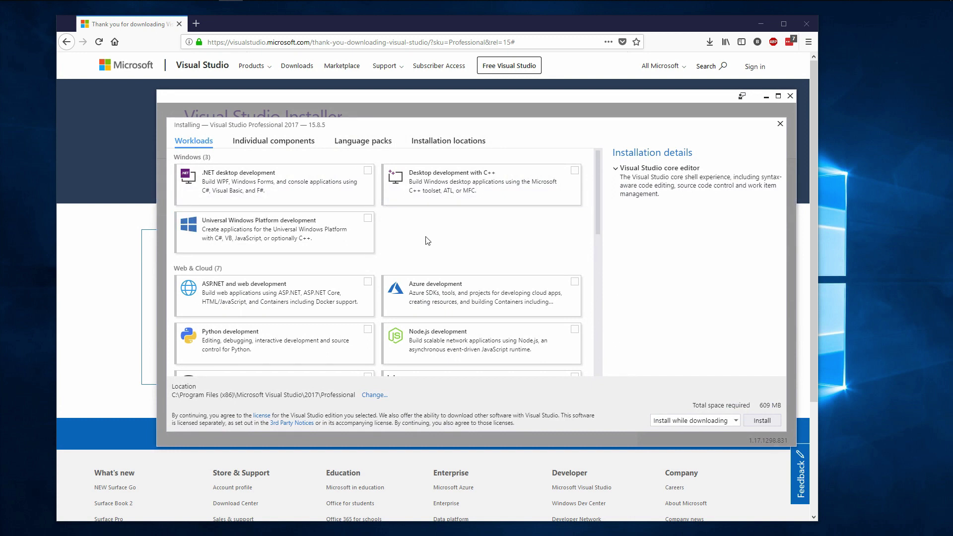
left_click(574, 171)
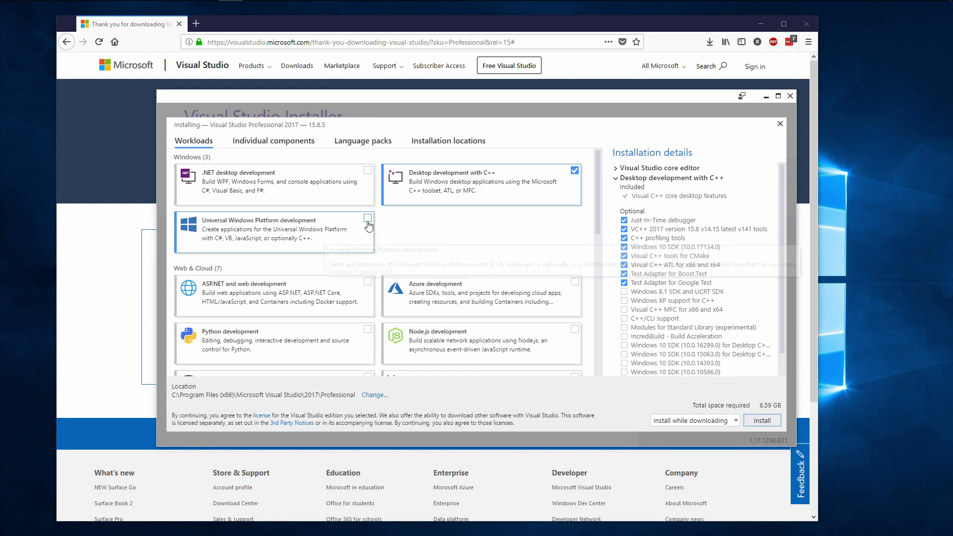
left_click(326, 236)
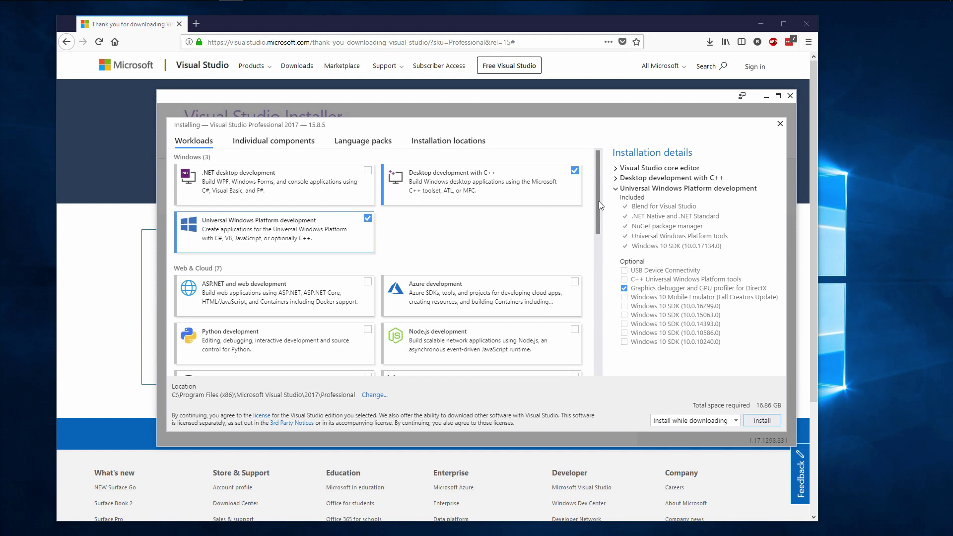
left_click_drag(599, 201, 595, 323)
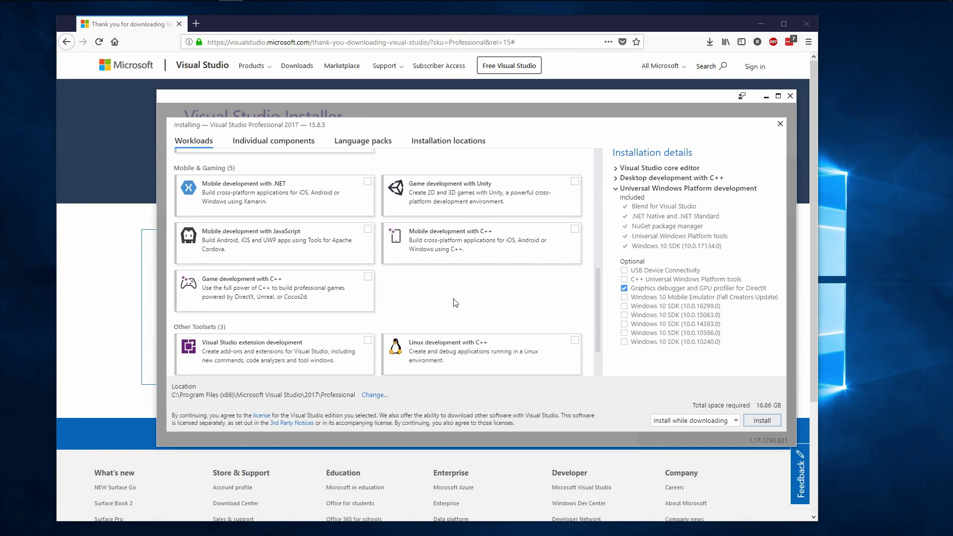
left_click(368, 277)
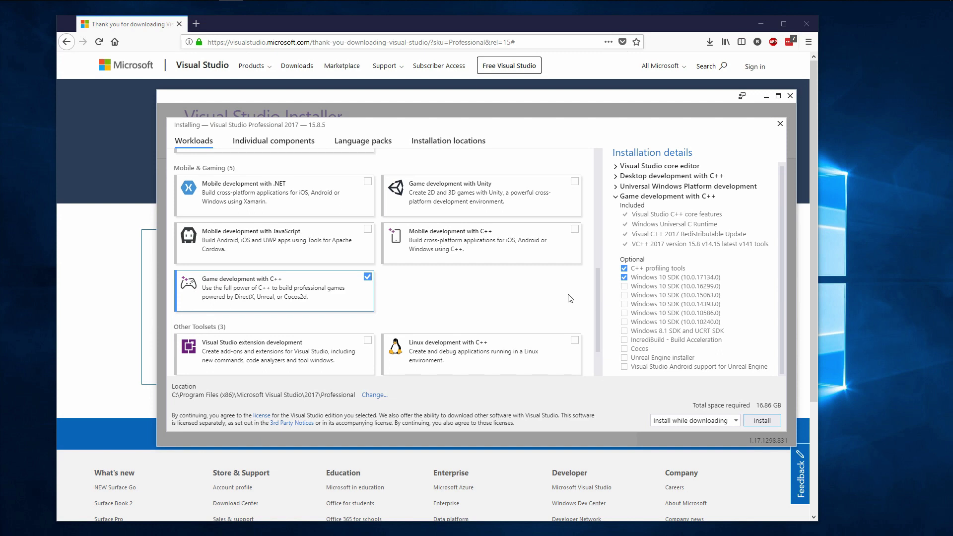
left_click(573, 182)
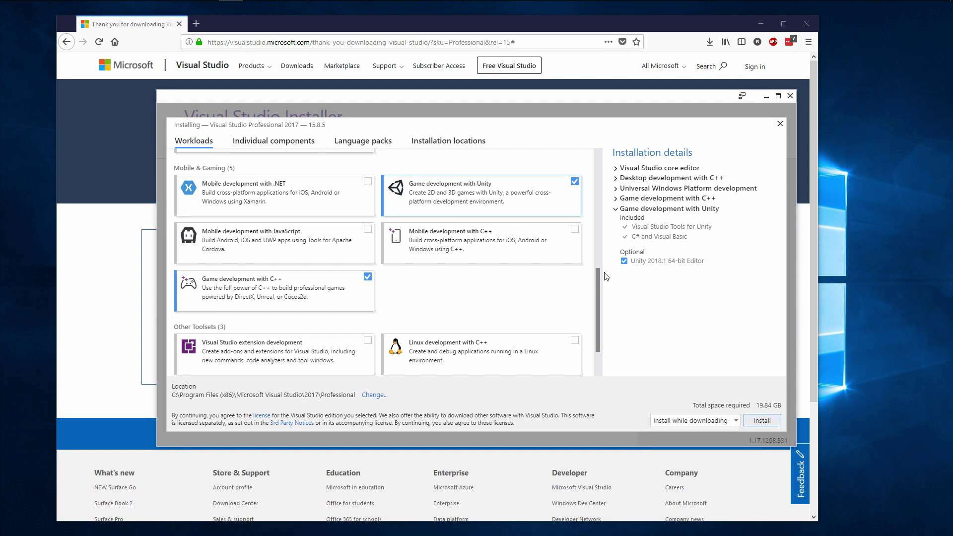
left_click(624, 261)
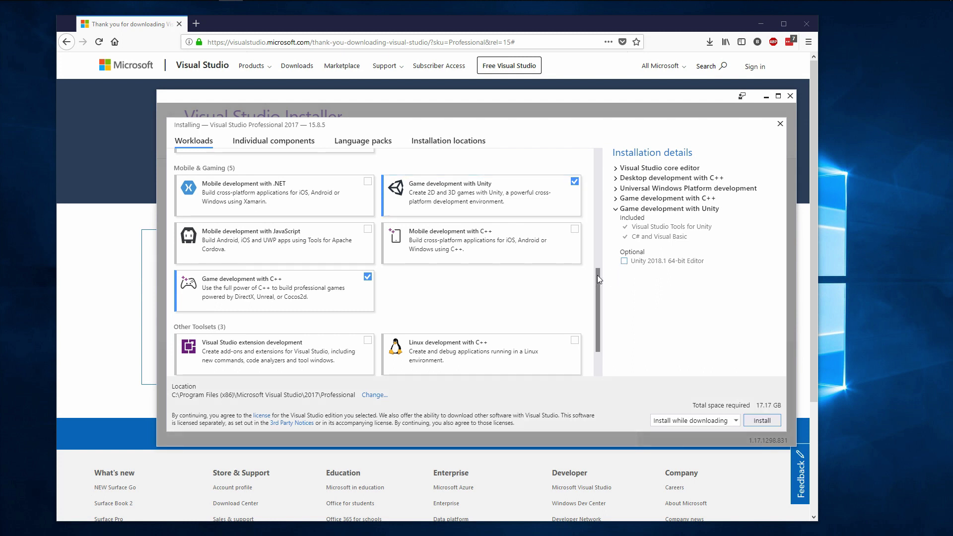
scroll(596, 280, "down", 1)
left_click(304, 276)
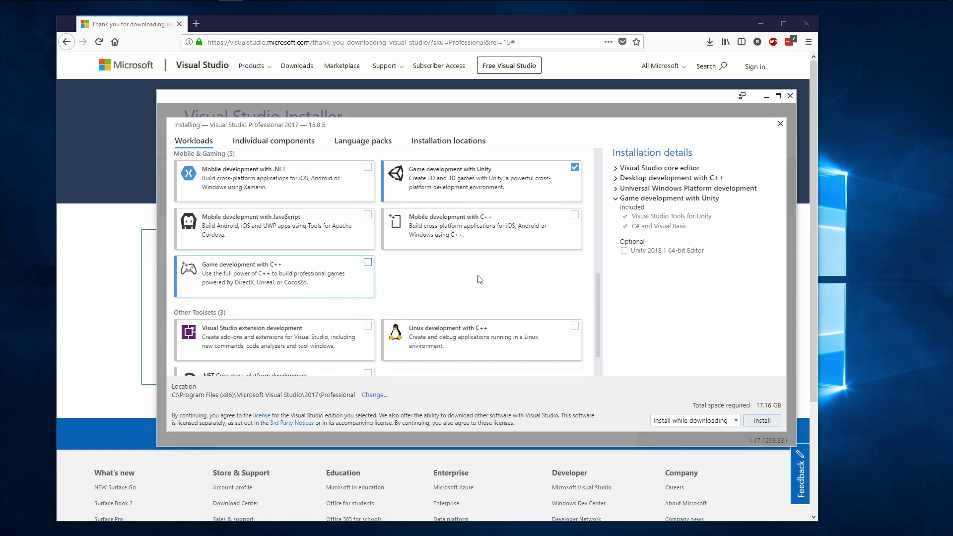
left_click(368, 265)
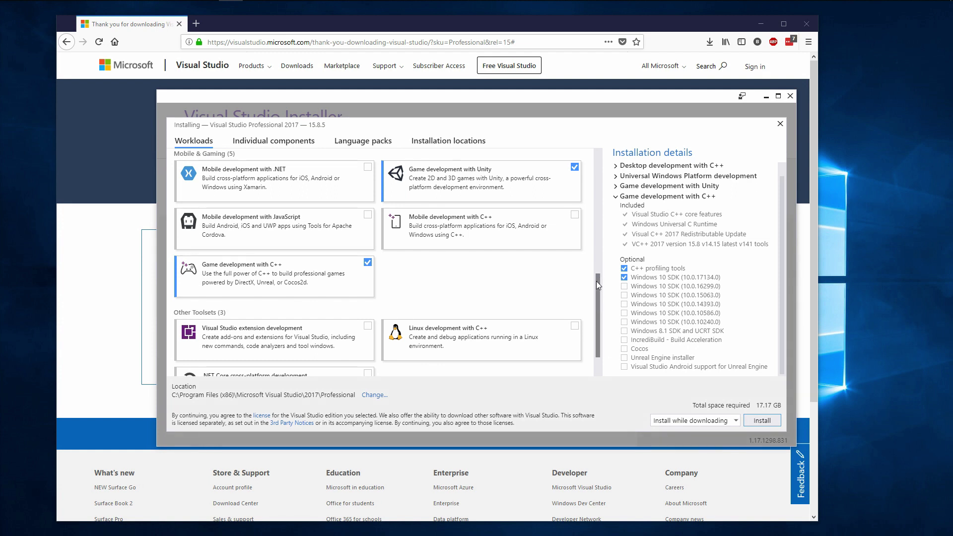
left_click_drag(596, 283, 596, 305)
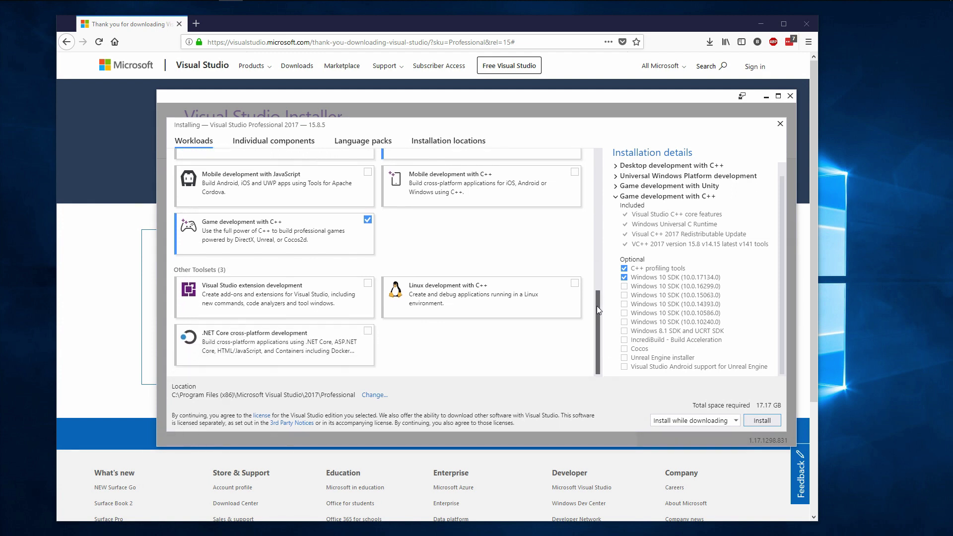
- Add the Unreal Engine installer individual component and start the 19.57 GB installation
left_click(273, 141)
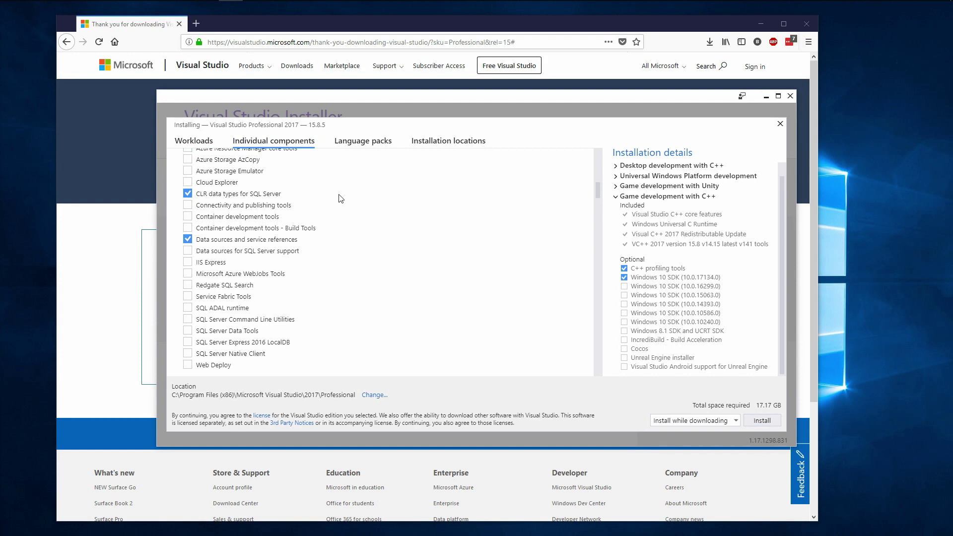
scroll(339, 202, "down", 3)
scroll(340, 202, "down", 3)
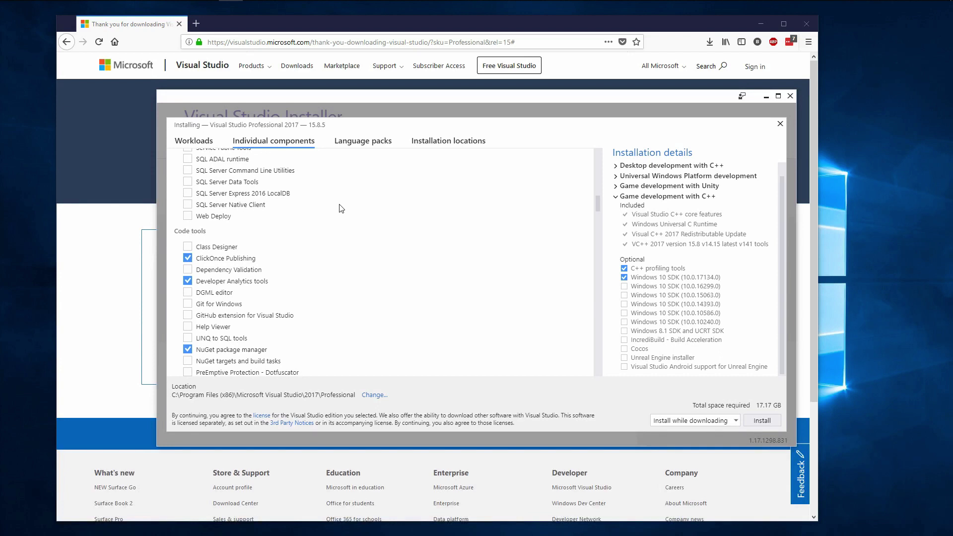
scroll(340, 205, "down", 3)
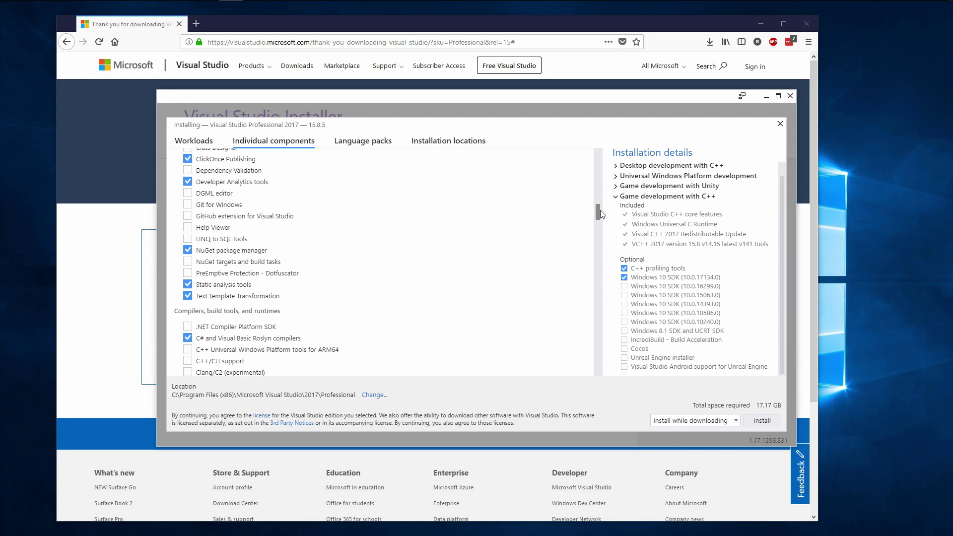
left_click_drag(601, 214, 599, 225)
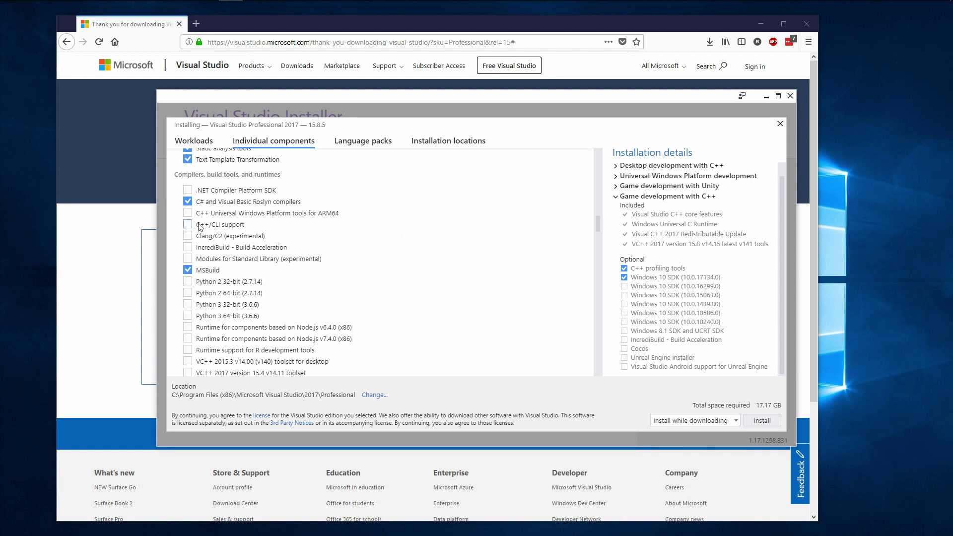
mouse_move(219, 360)
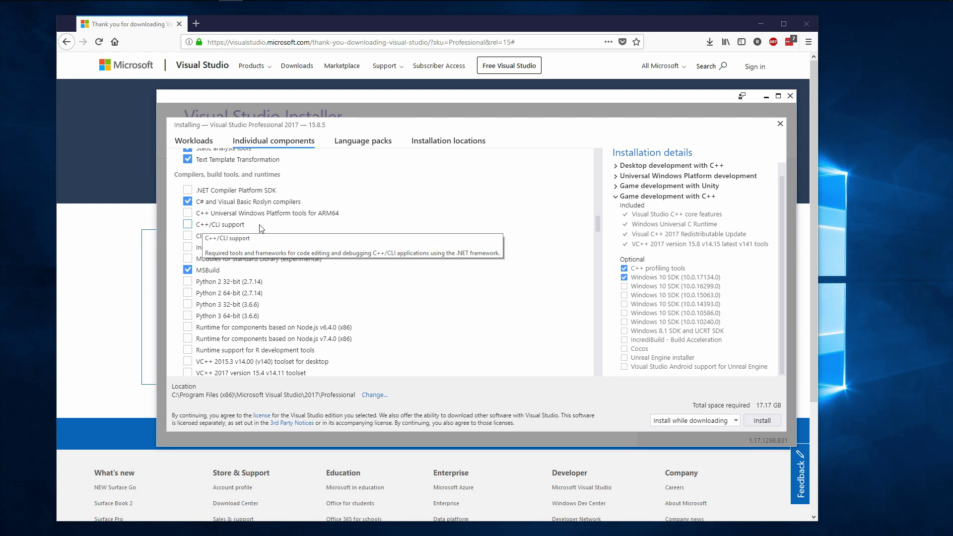
scroll(387, 232, "down", 3)
scroll(387, 232, "down", 3)
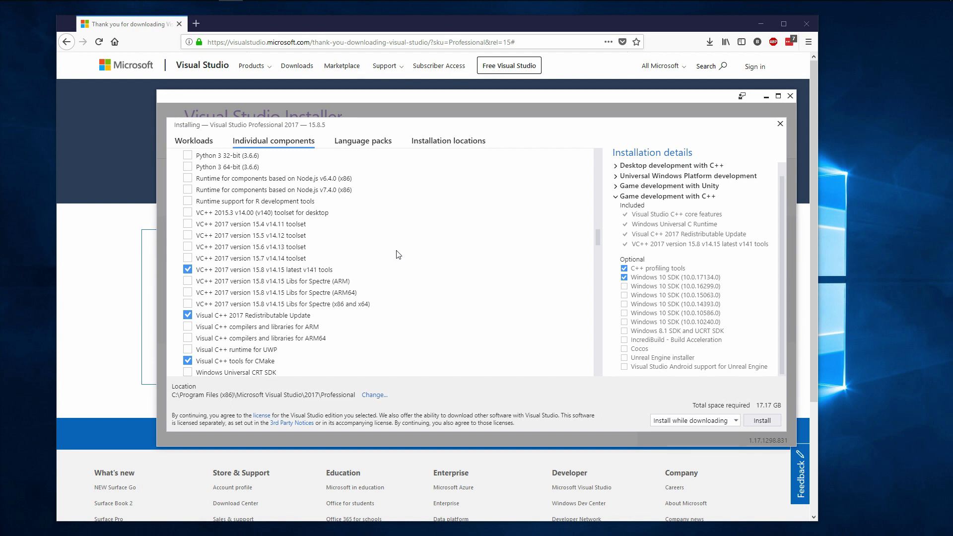
scroll(397, 254, "down", 3)
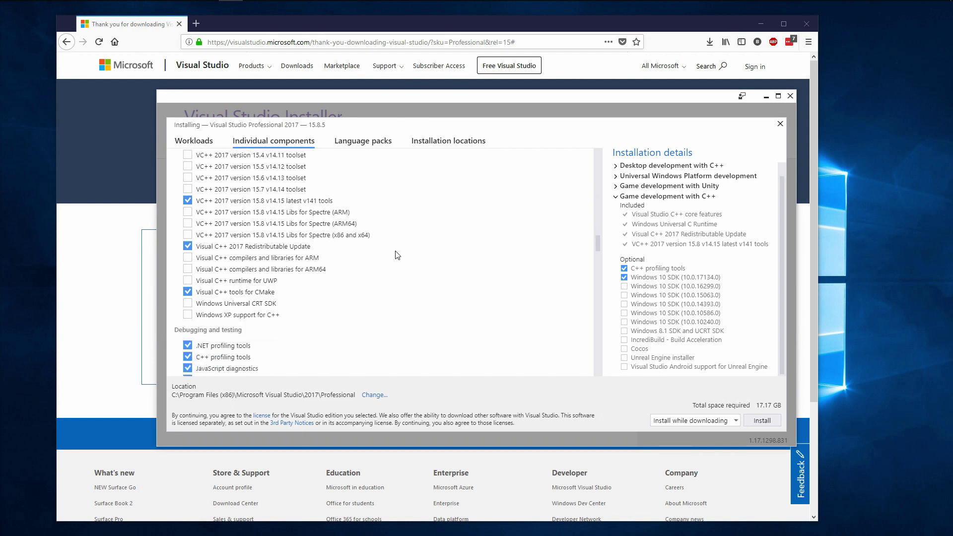
scroll(396, 253, "down", 2)
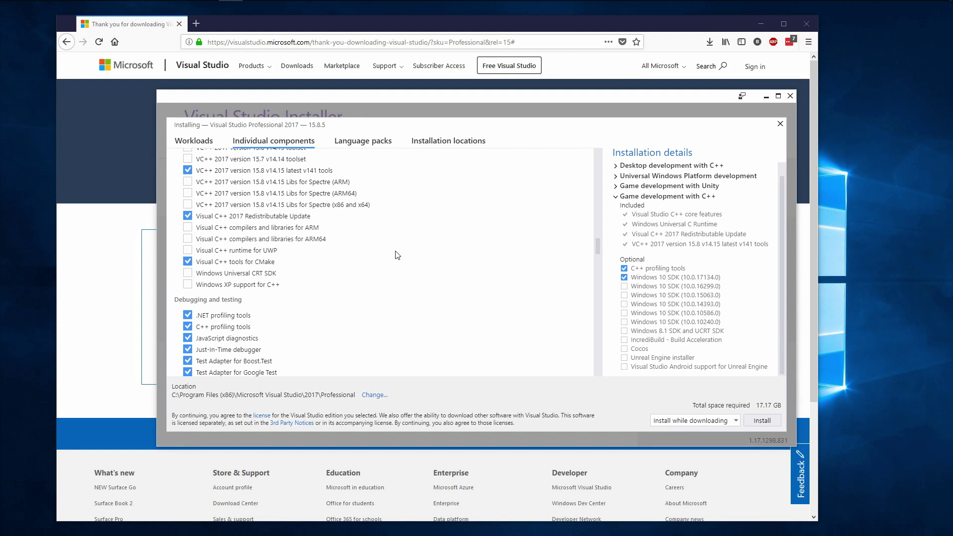
scroll(396, 255, "down", 3)
scroll(396, 255, "down", 2)
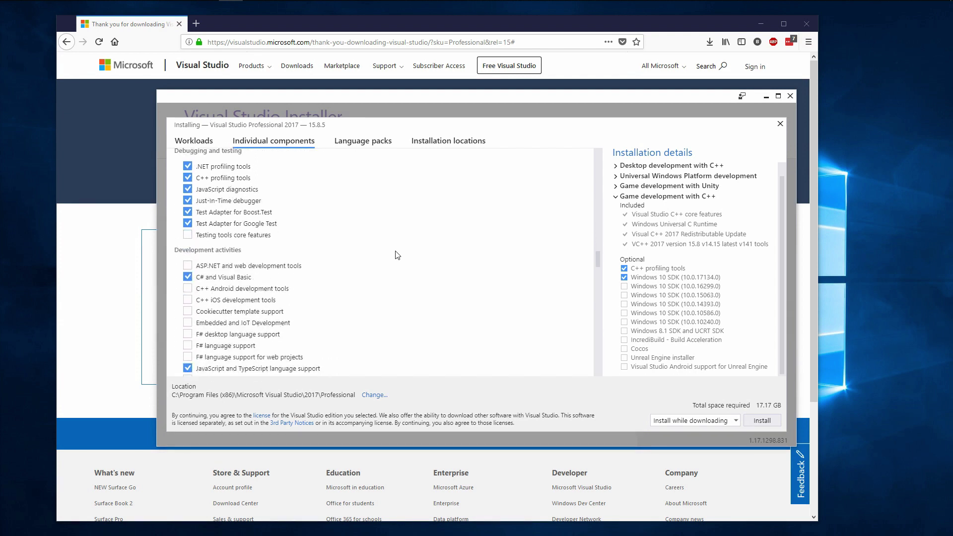
scroll(397, 255, "down", 5)
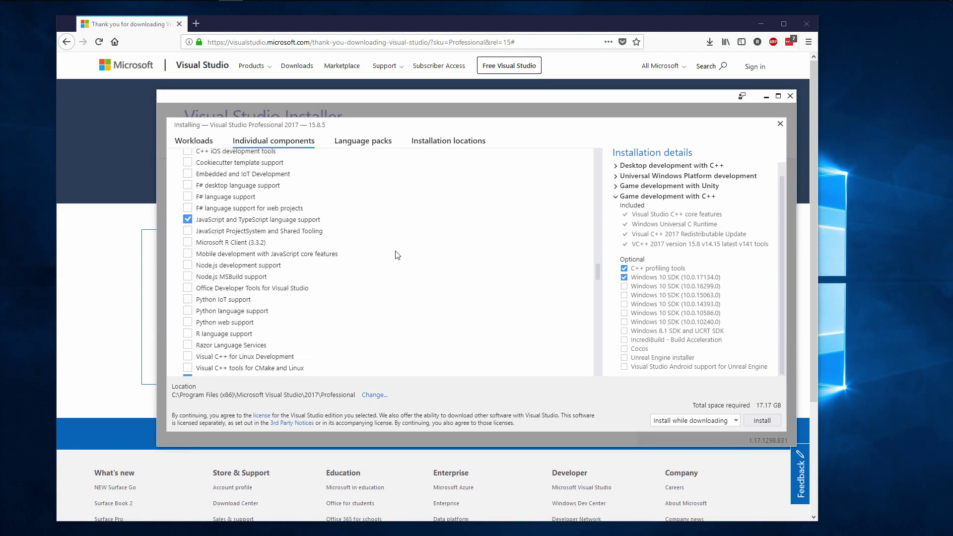
scroll(397, 255, "down", 3)
scroll(397, 255, "down", 3)
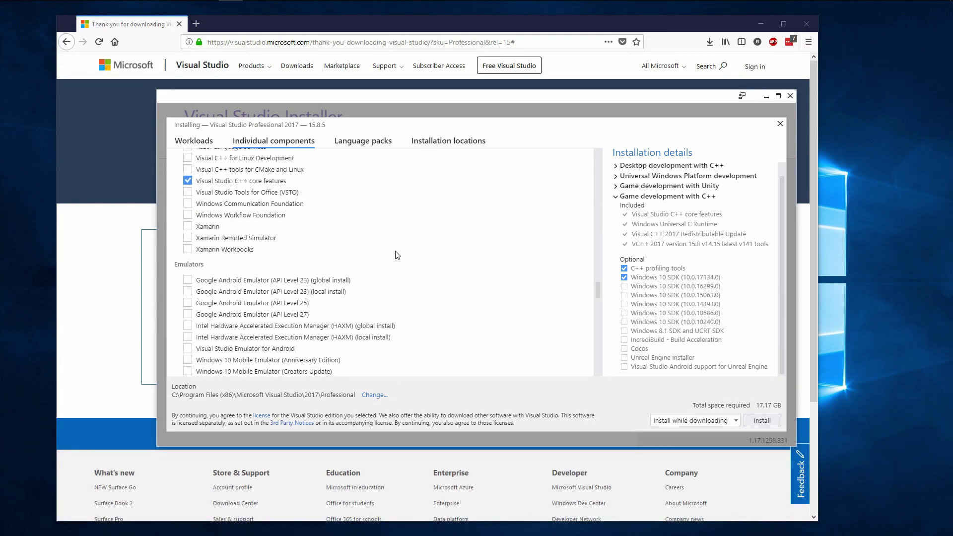
scroll(451, 256, "down", 5)
scroll(451, 257, "down", 1)
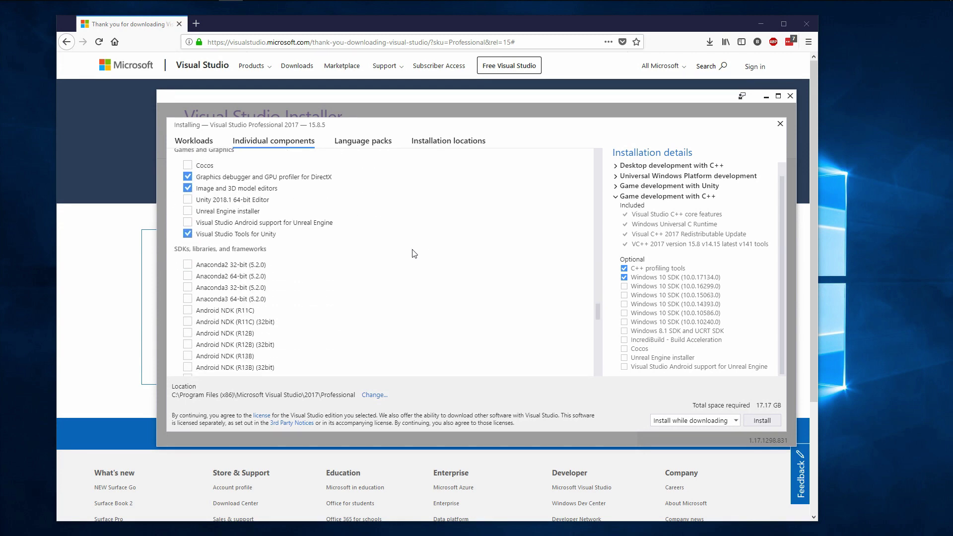
mouse_move(228, 212)
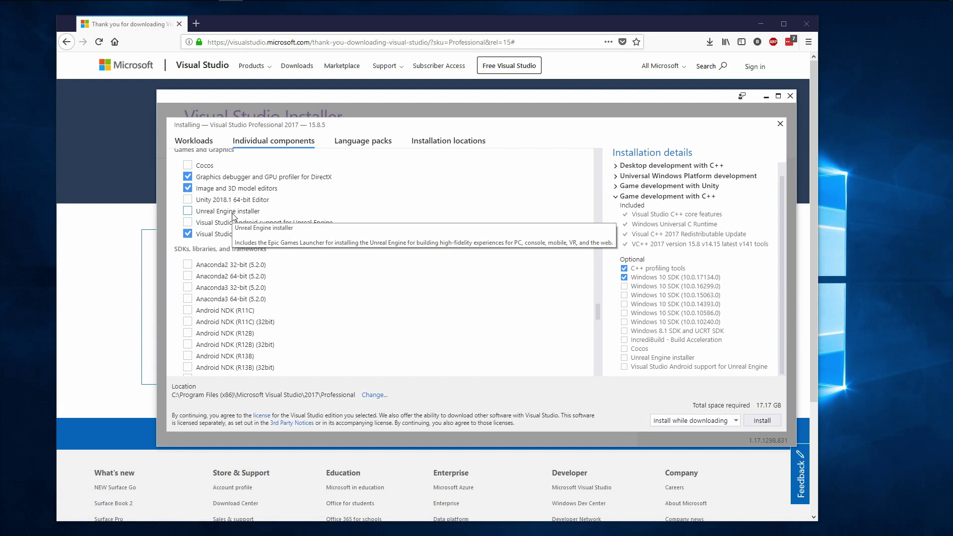
left_click(226, 211)
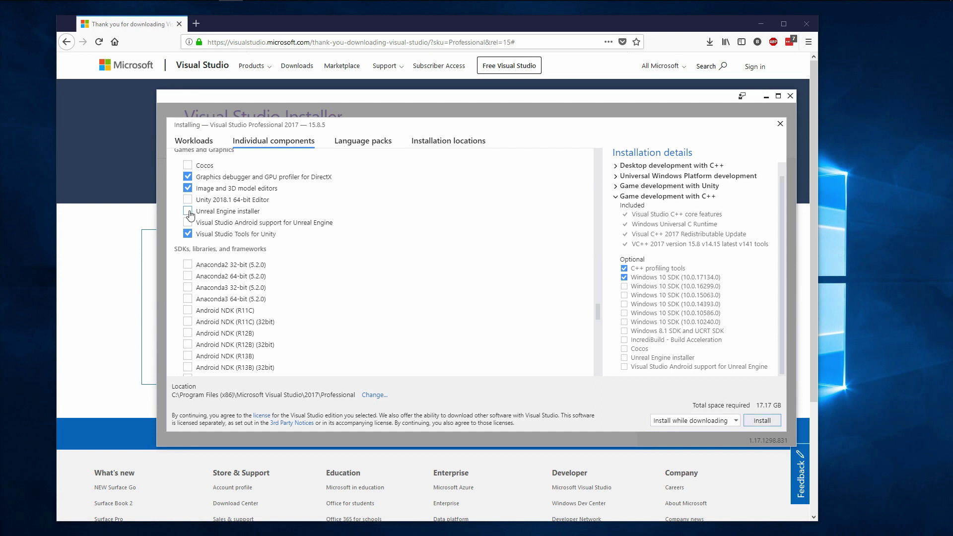
scroll(380, 235, "down", 5)
scroll(380, 235, "down", 5)
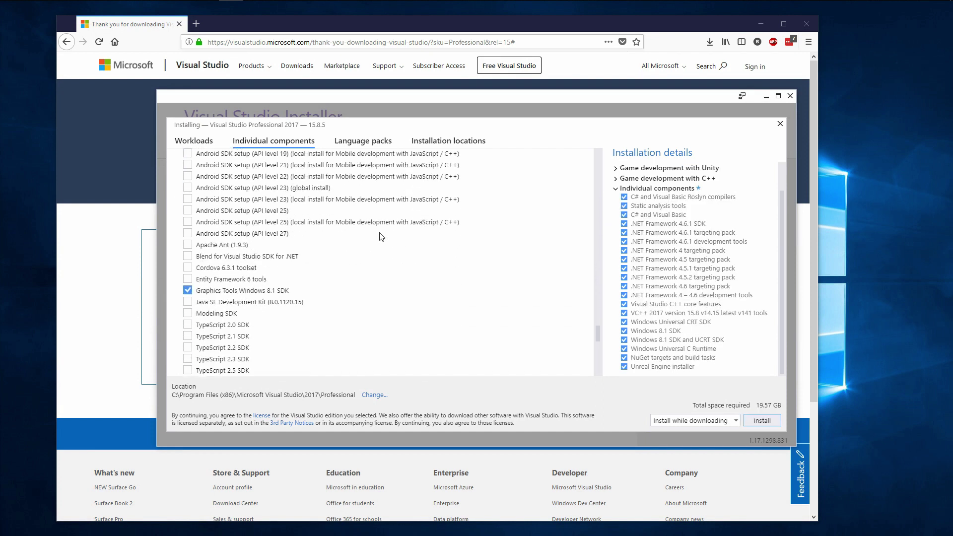
scroll(396, 243, "down", 4)
scroll(397, 242, "down", 4)
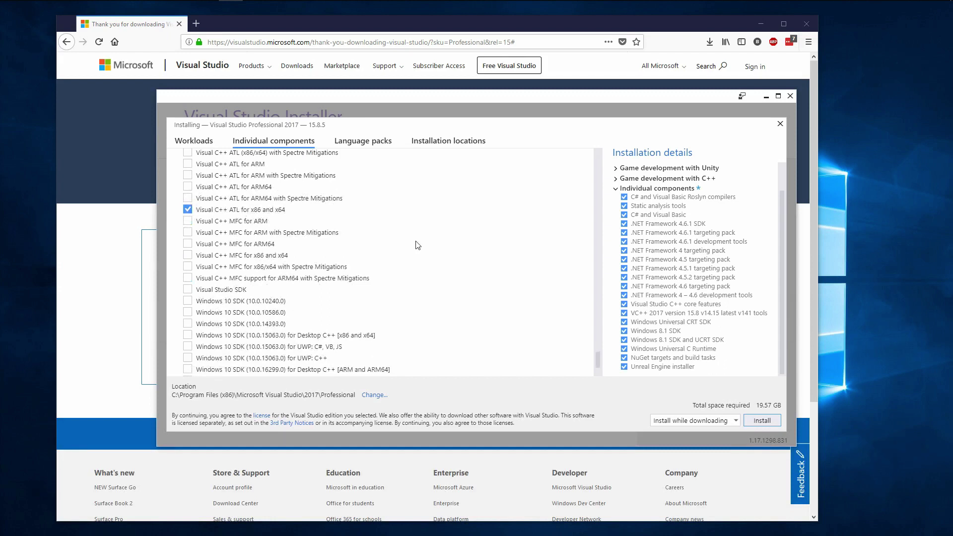
scroll(417, 245, "down", 3)
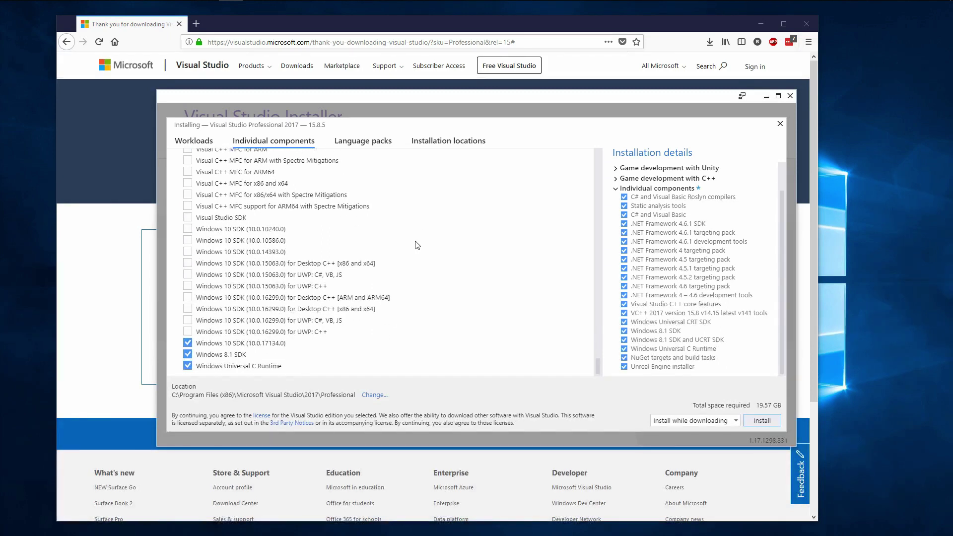
left_click(764, 421)
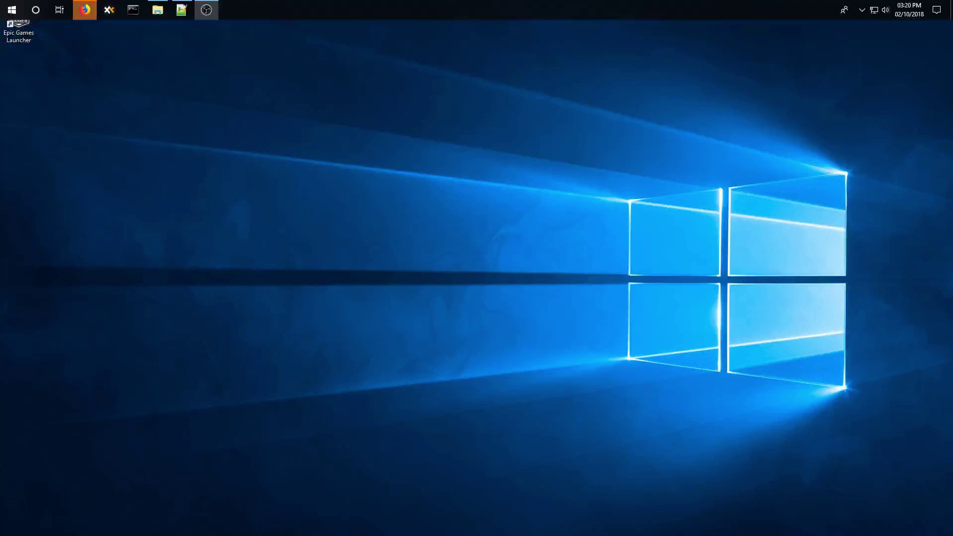
- Start Epic Games Launcher, allow both firewall alerts, and accept the required update
double_click(27, 35)
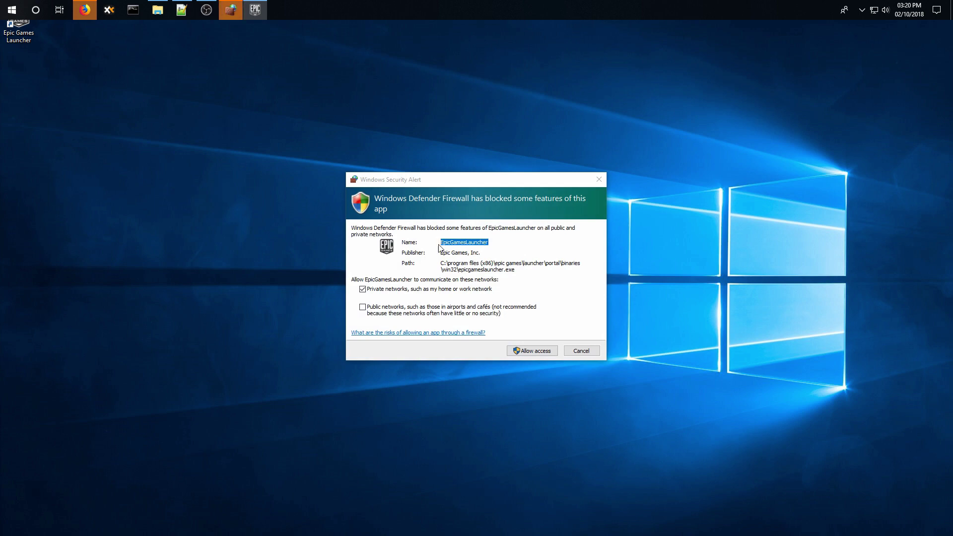
left_click(543, 351)
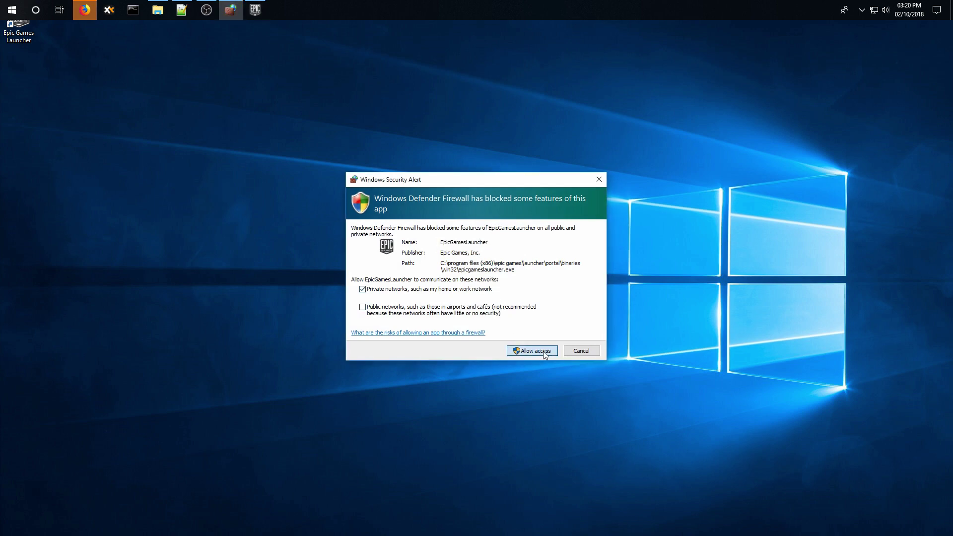
left_click(542, 350)
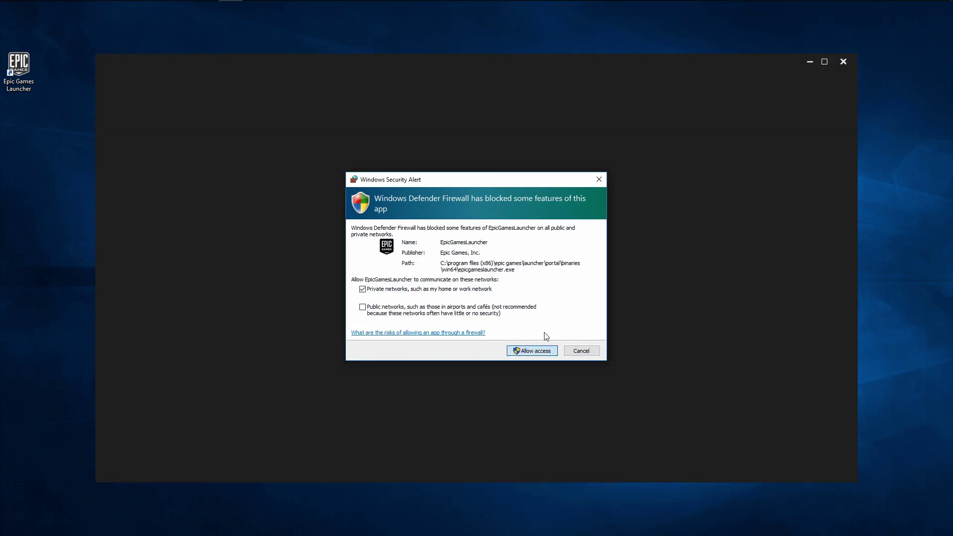
left_click(531, 350)
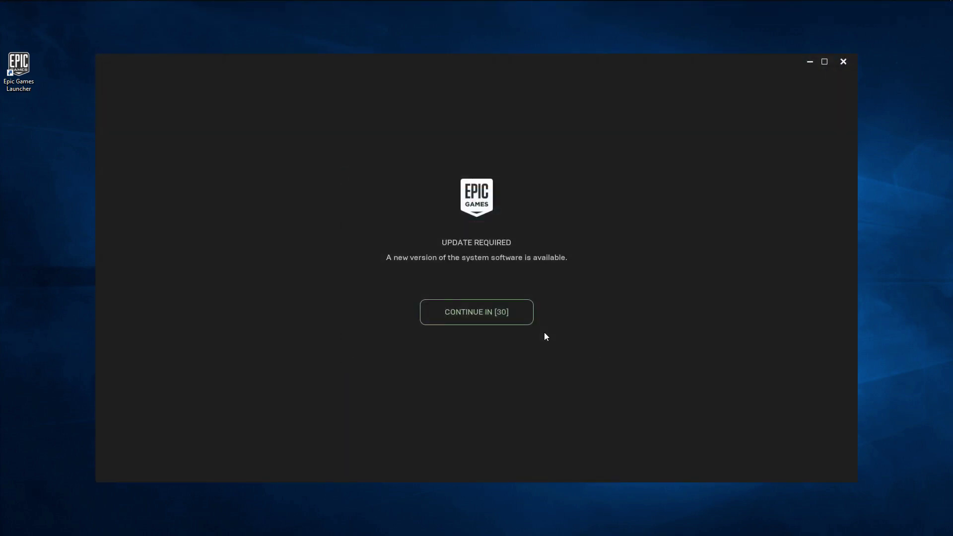
left_click(481, 311)
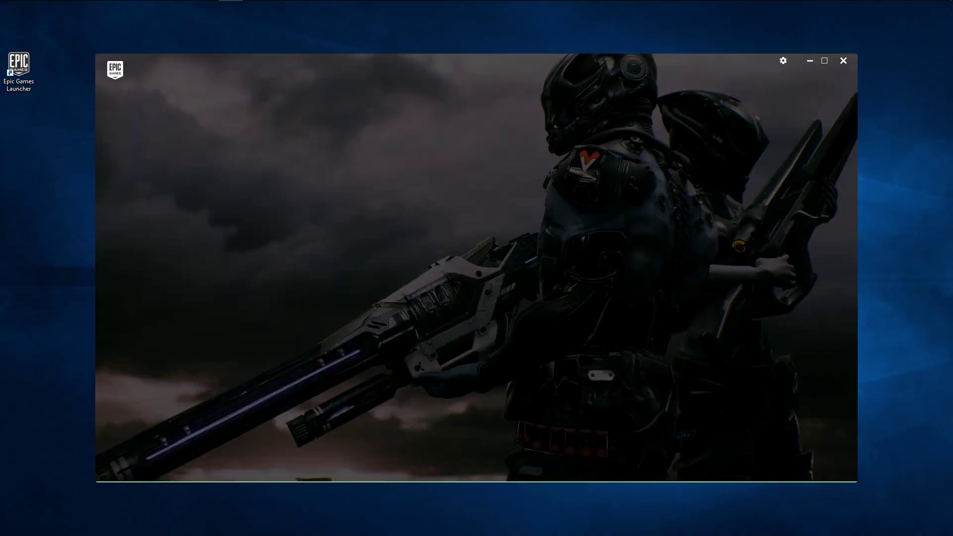
- Enter the Epic account email and password and sign in
left_click(416, 248)
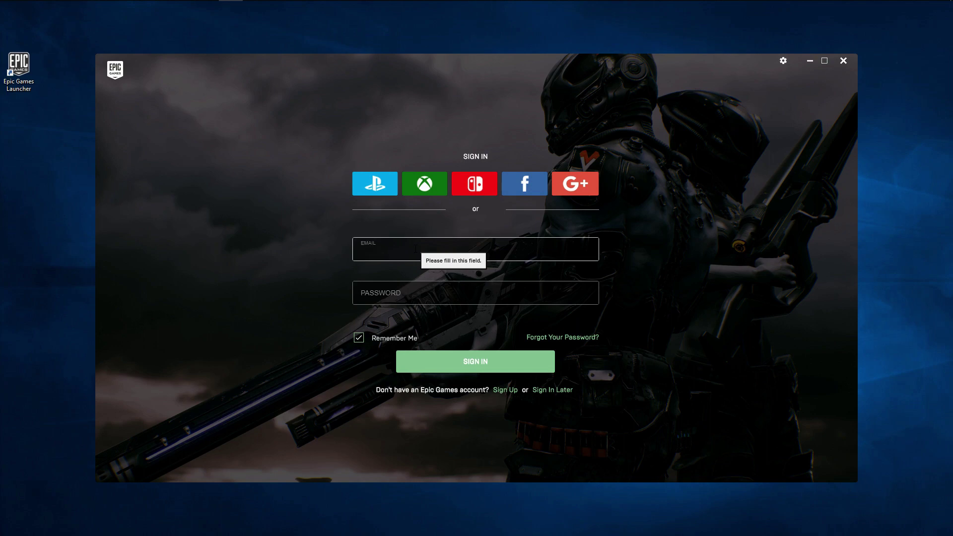
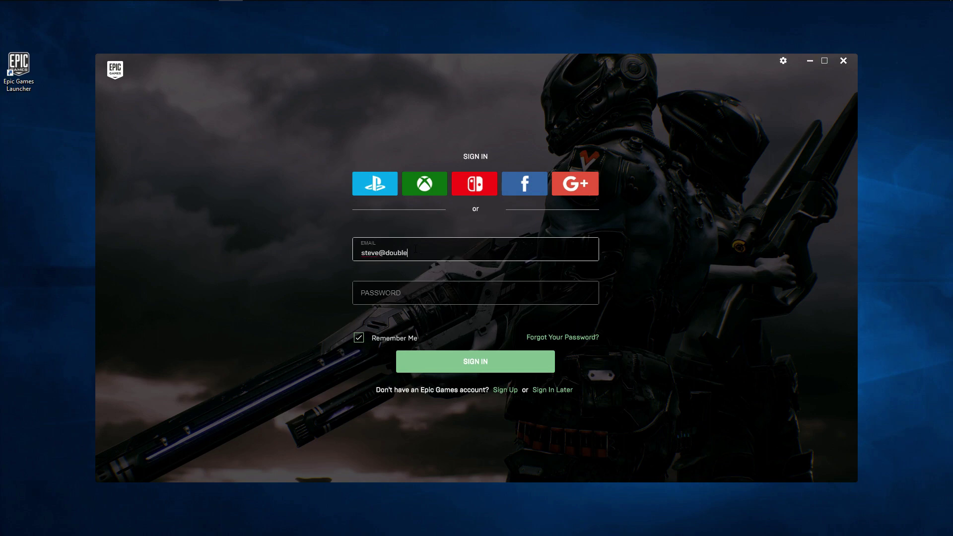
key("Tab")
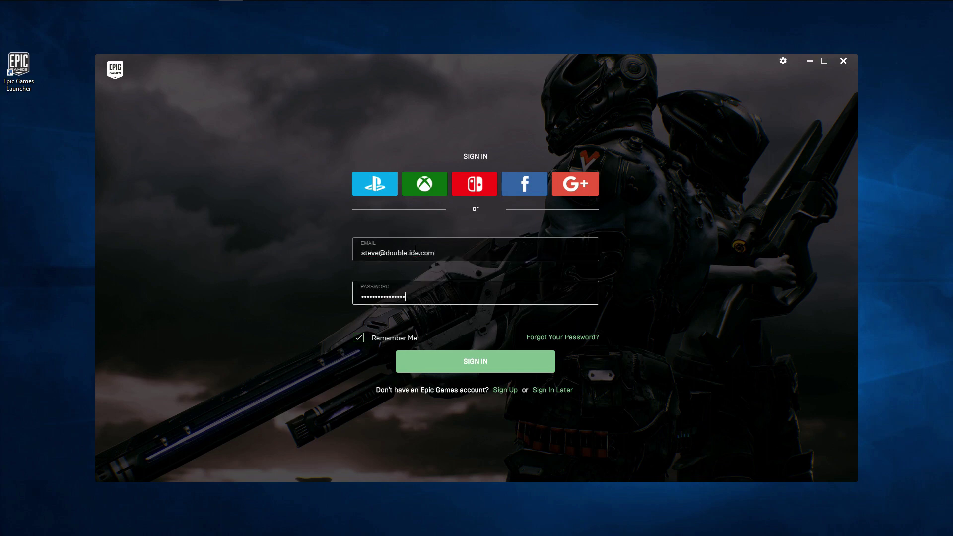
left_click(478, 362)
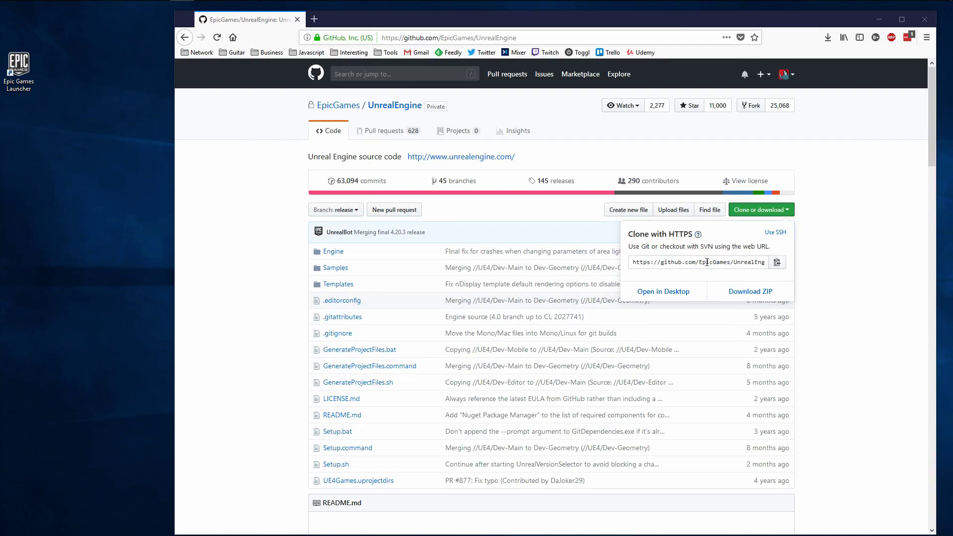
- Copy the UnrealEngine HTTPS clone URL to the clipboard and start SmartGit
left_click(706, 262)
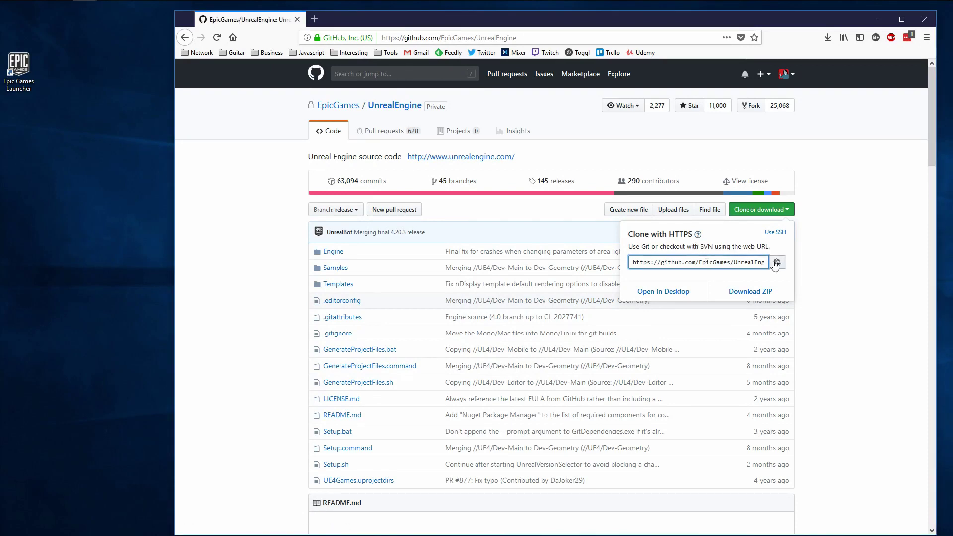
left_click(776, 262)
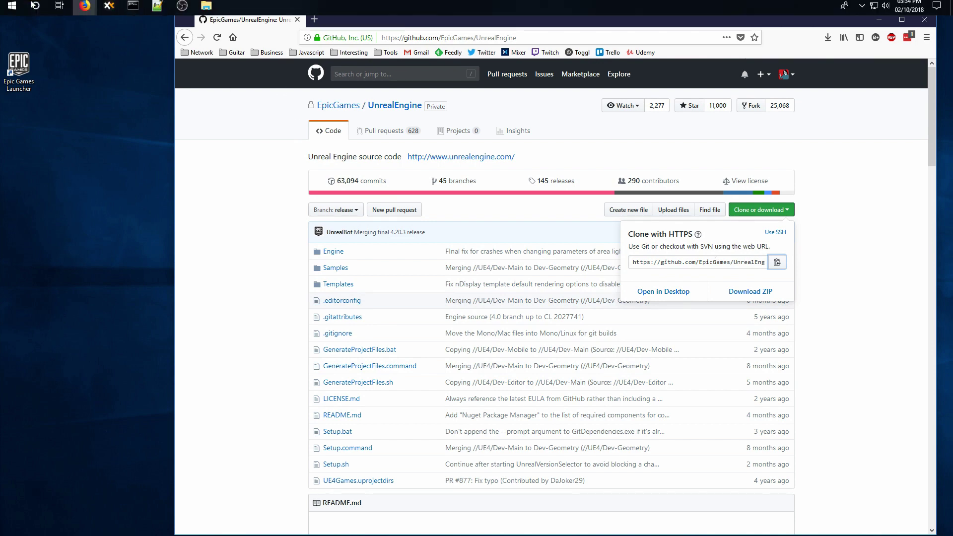
key("super")
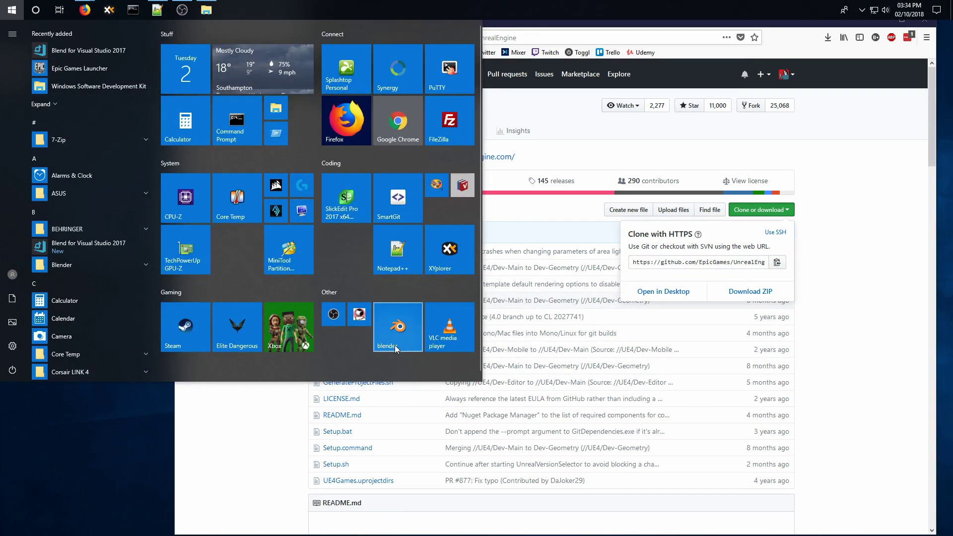
left_click(398, 206)
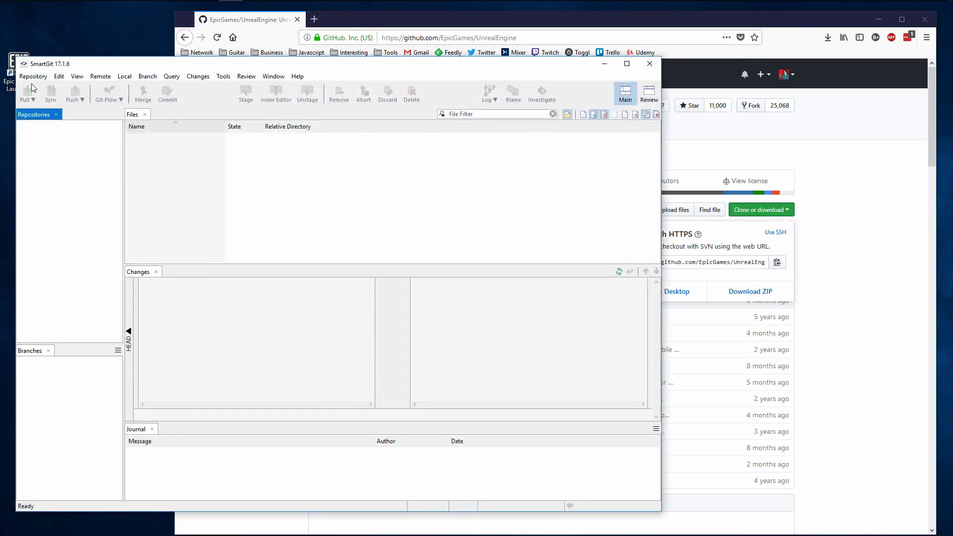
- Clone the release branch with submodules into C:\UnrealEngine, accepting the GitHub fingerprint
left_click(33, 76)
left_click(42, 98)
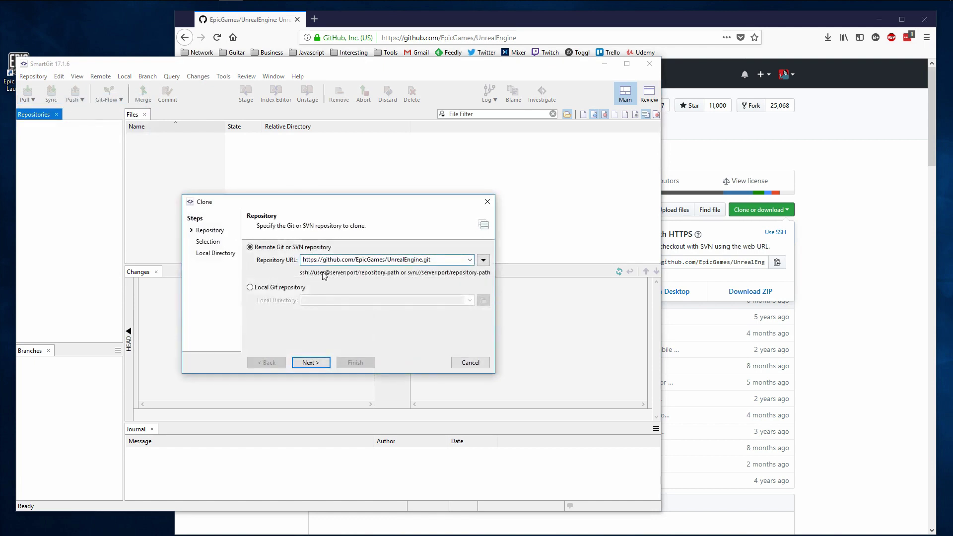
left_click(310, 362)
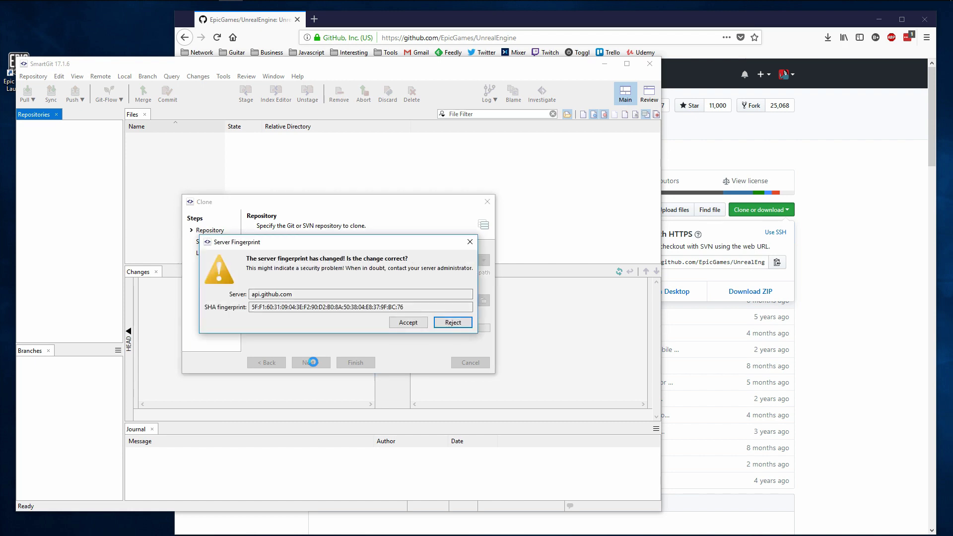
left_click(408, 323)
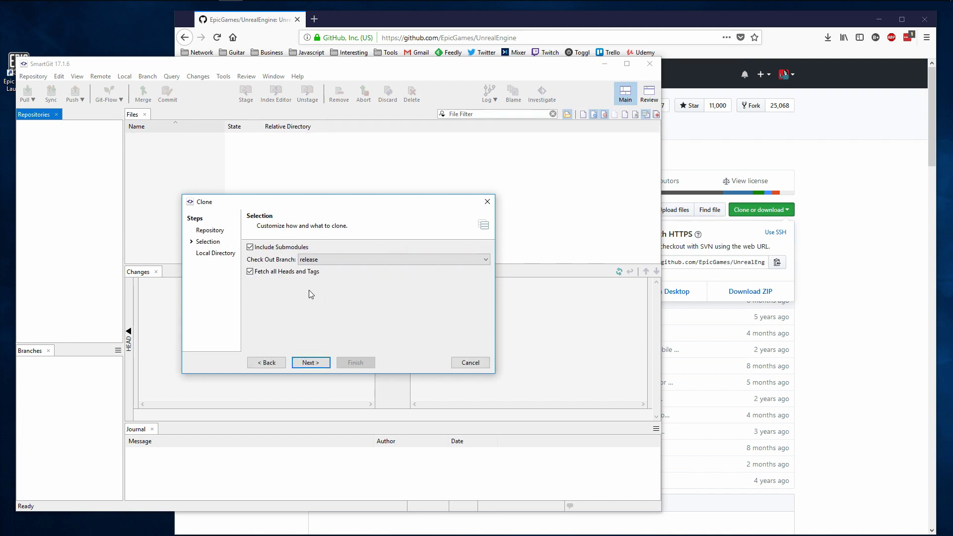
left_click(314, 364)
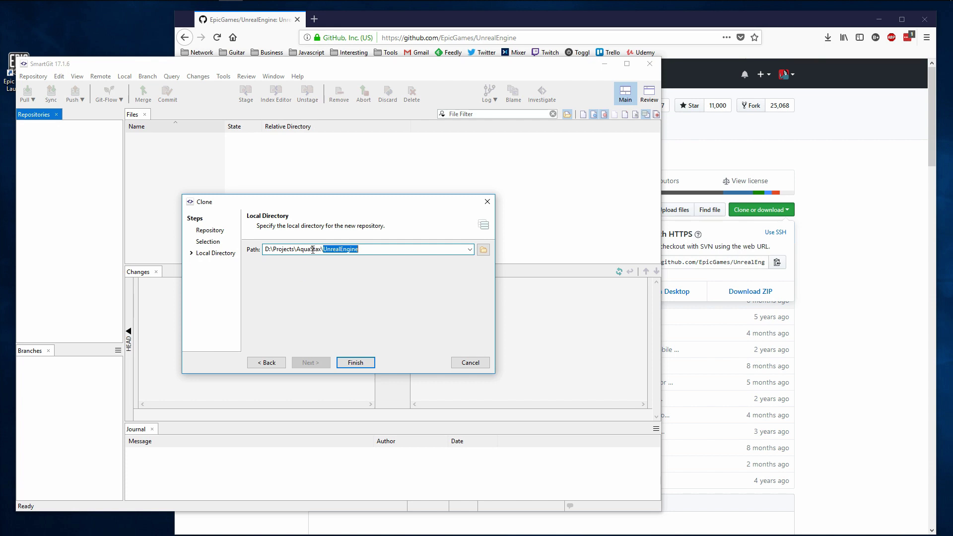
left_click_drag(321, 248, 234, 244)
type("C:")
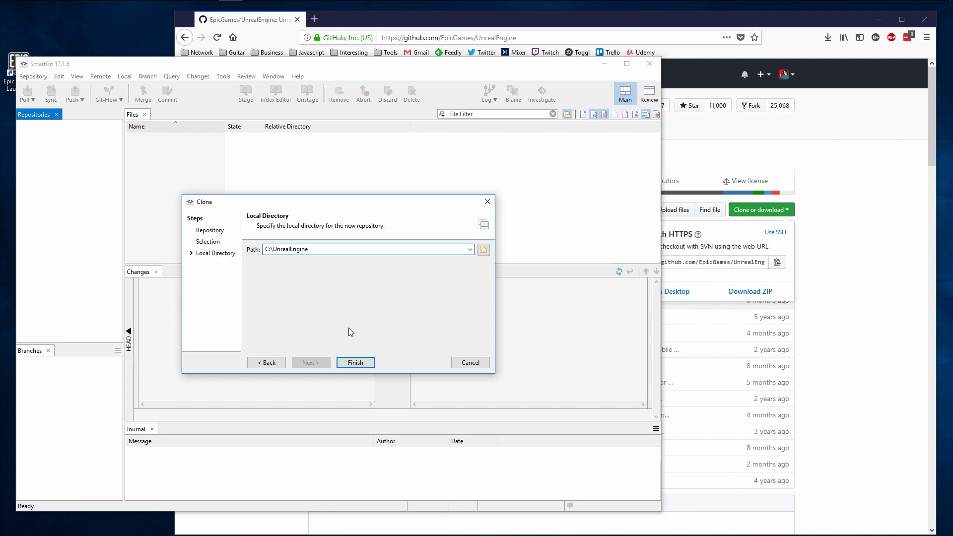
left_click(356, 363)
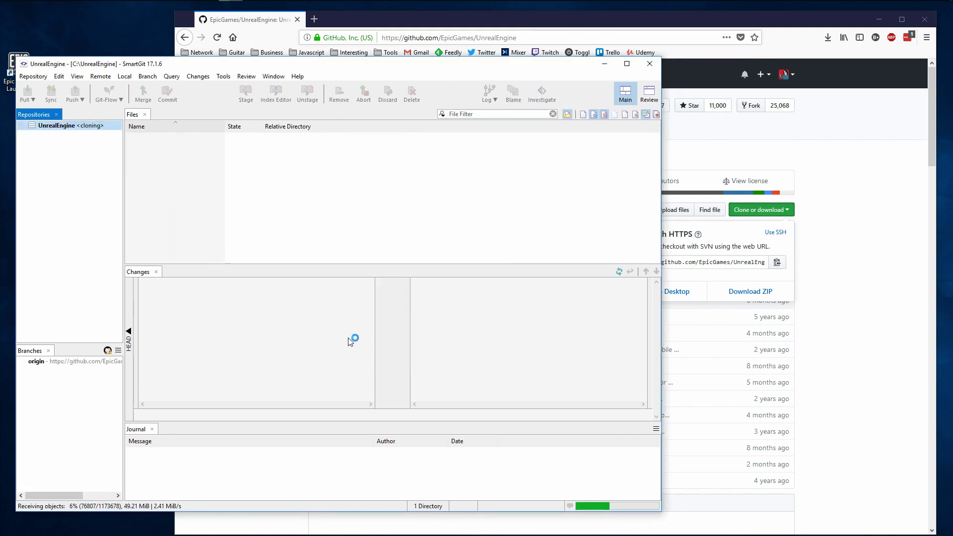
left_click(839, 200)
key("alt+Tab")
key("alt+Tab")
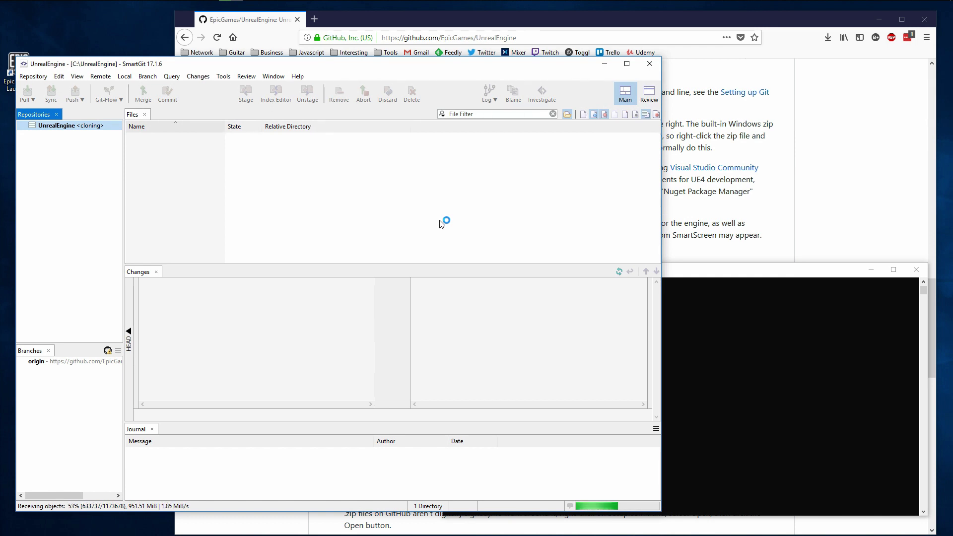
- List the UnrealEngine folder contents in Command Prompt
left_click(283, 69)
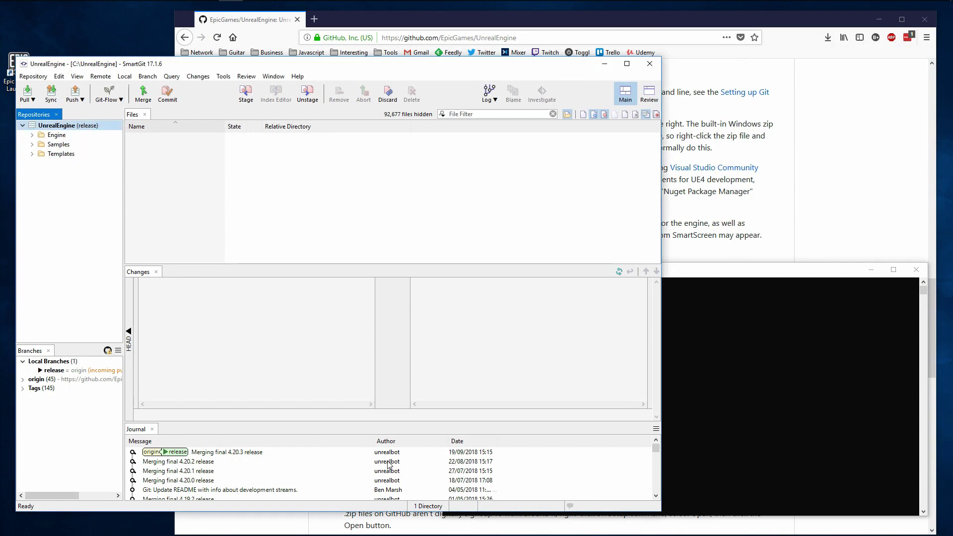
left_click(658, 299)
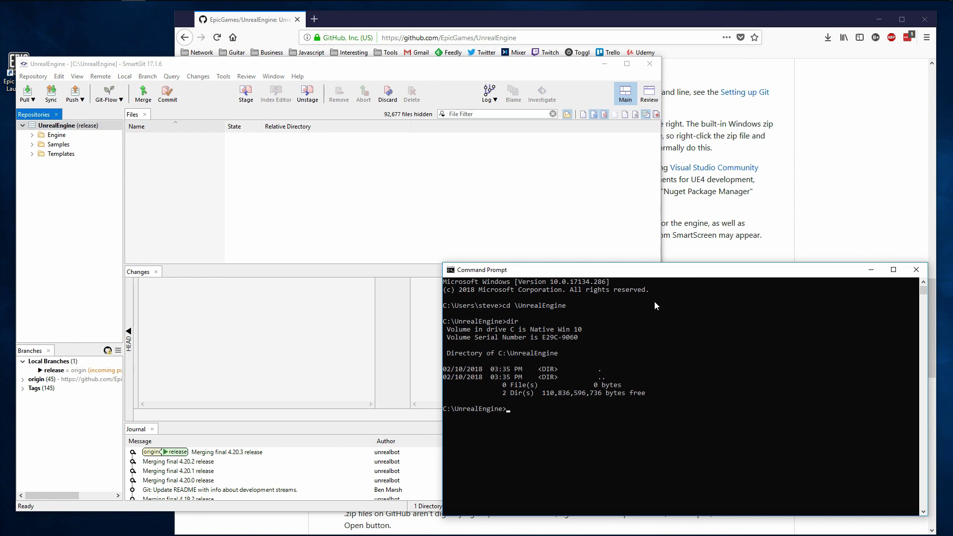
key("Return")
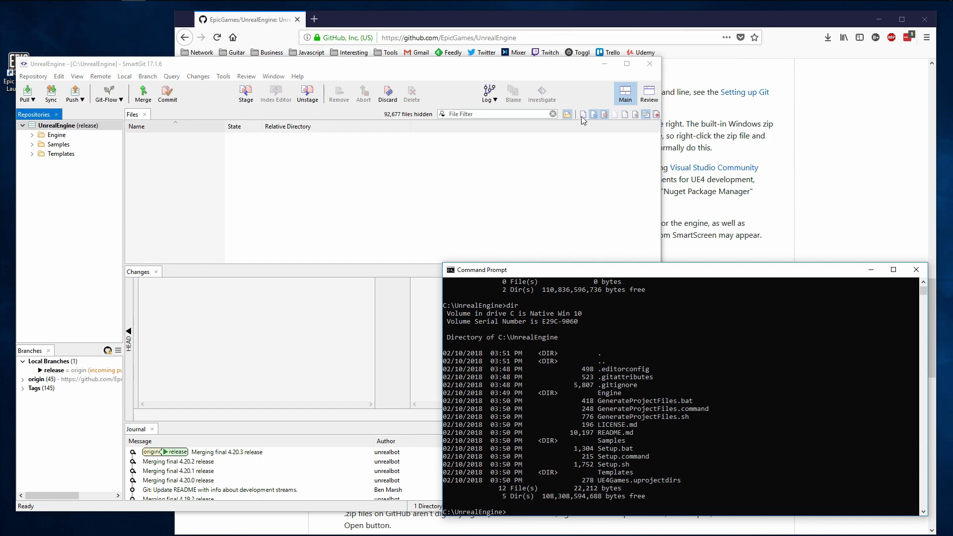
- Run Setup.bat as the GitHub README describes, then move the console aside
left_click(577, 17)
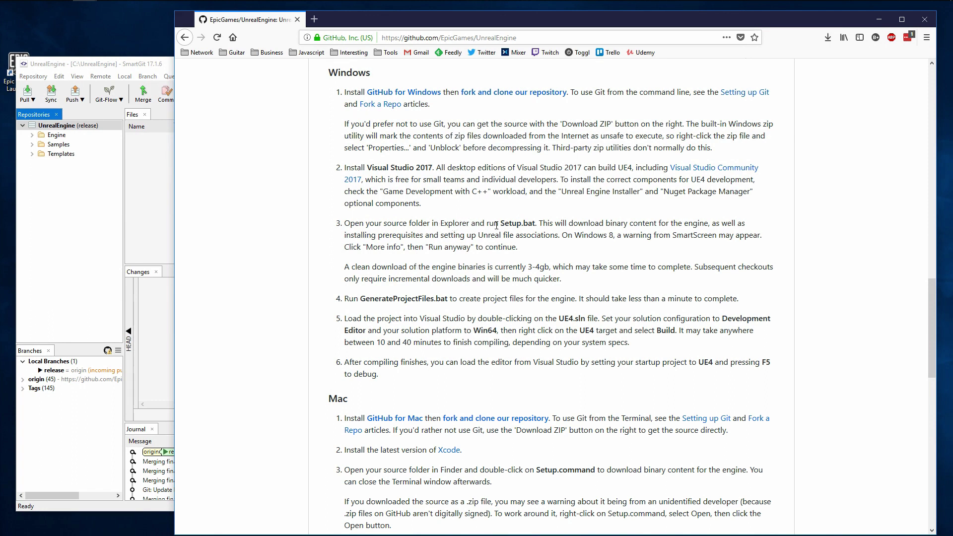
left_click_drag(497, 225, 549, 229)
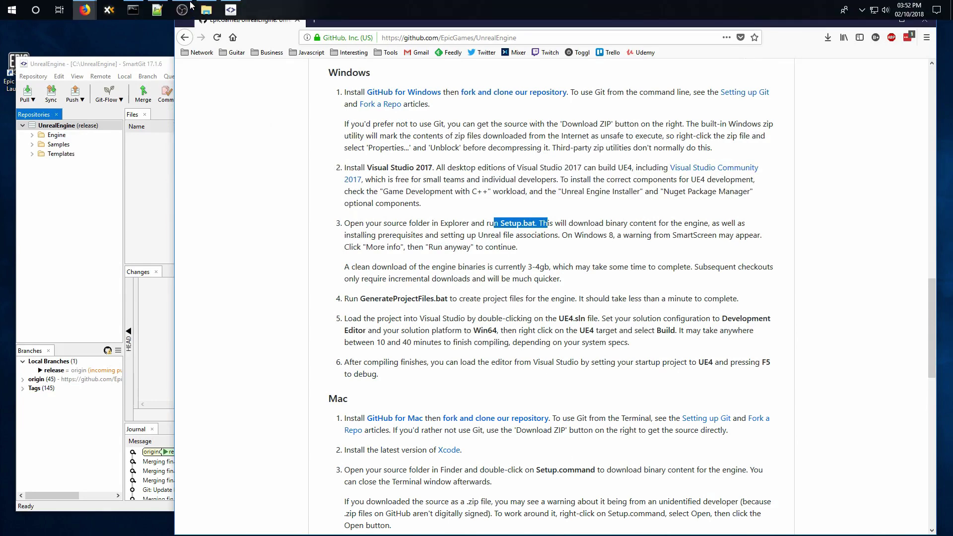
left_click(133, 10)
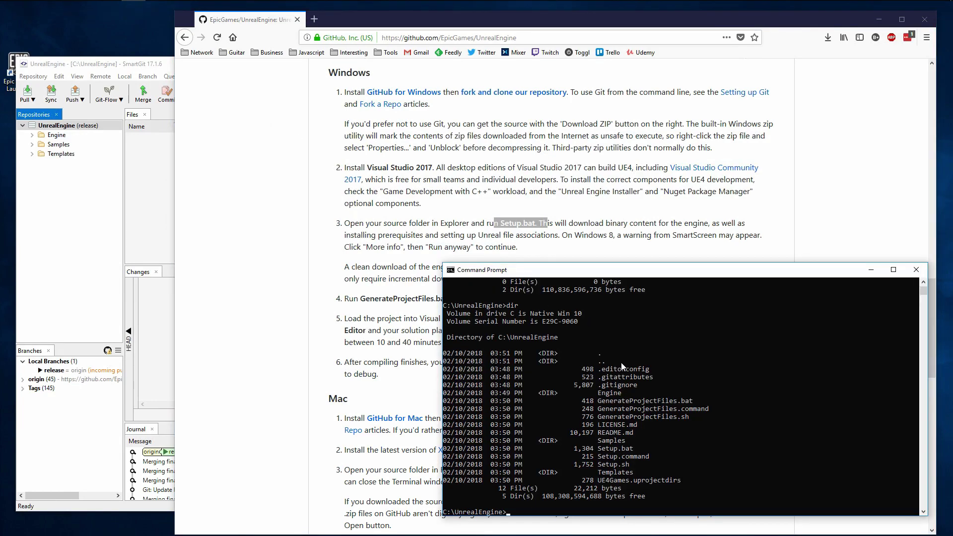
type("setu")
type("p")
key("Return")
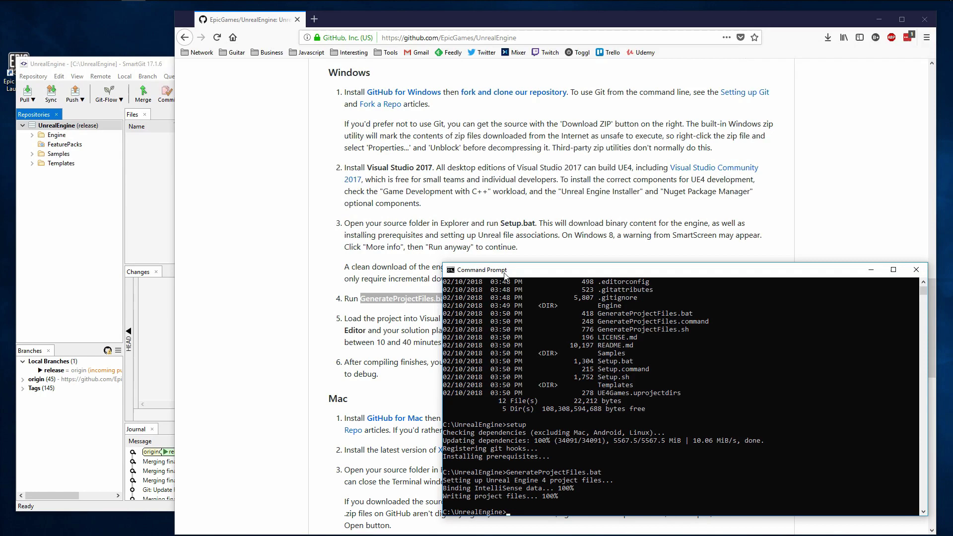
left_click(505, 253)
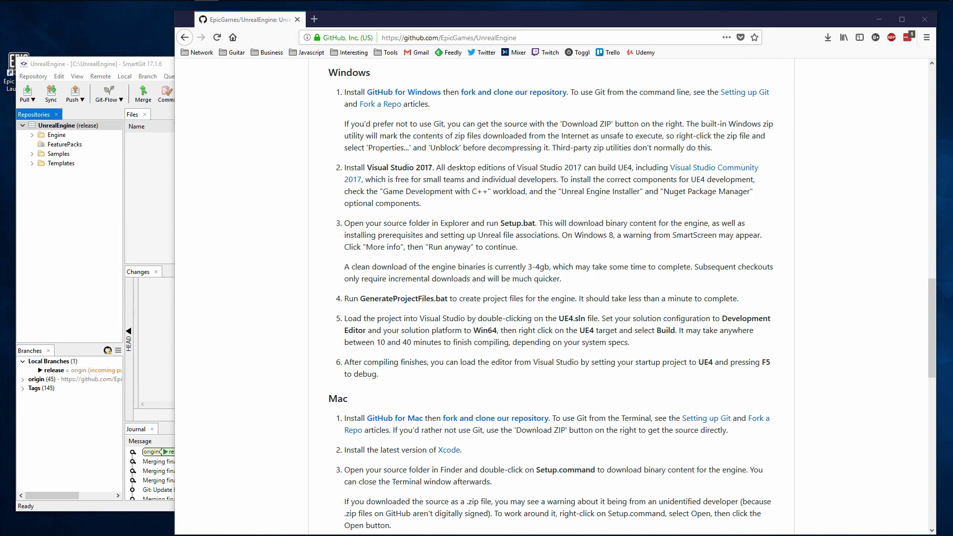
- Open UE4.sln from C:\UnrealEngine in Visual Studio 2017
left_click(2, 298)
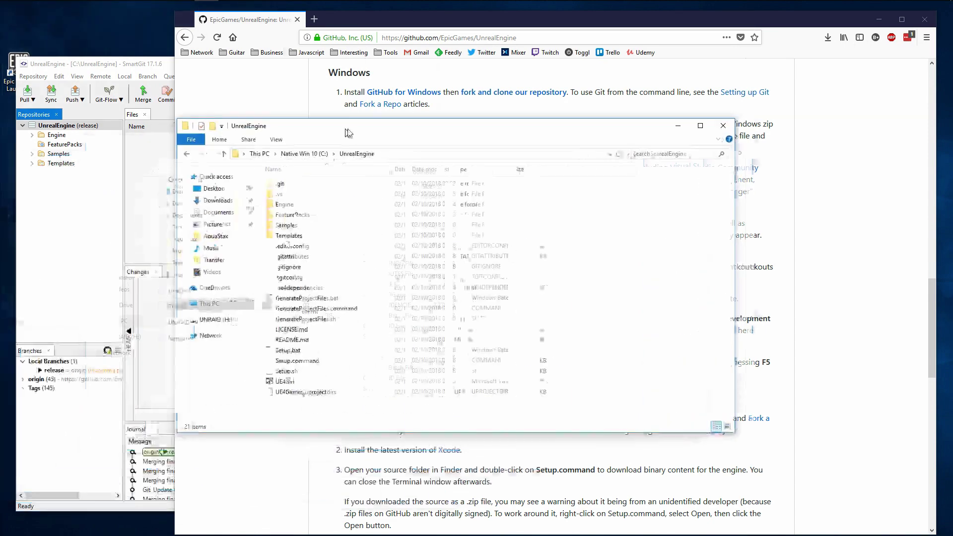
left_click_drag(398, 133, 400, 116)
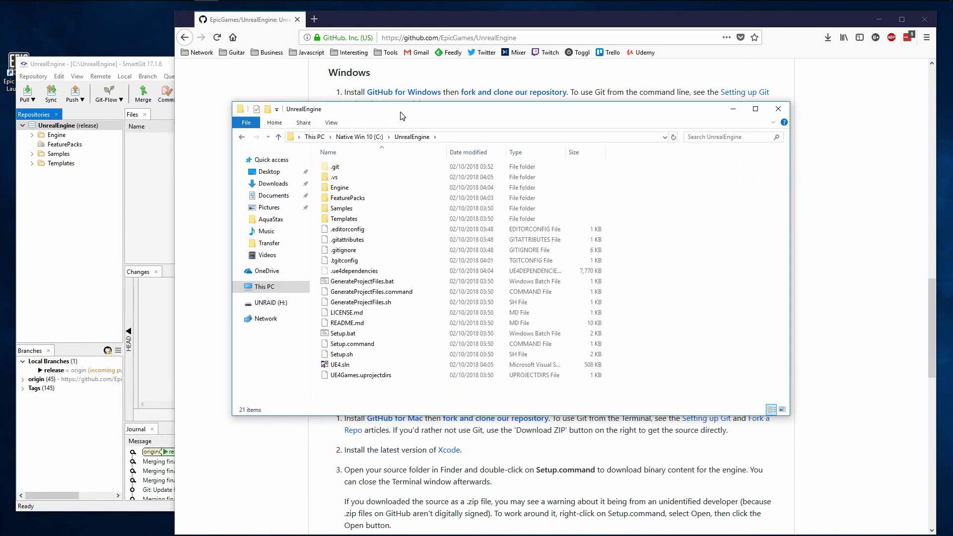
left_click(340, 365)
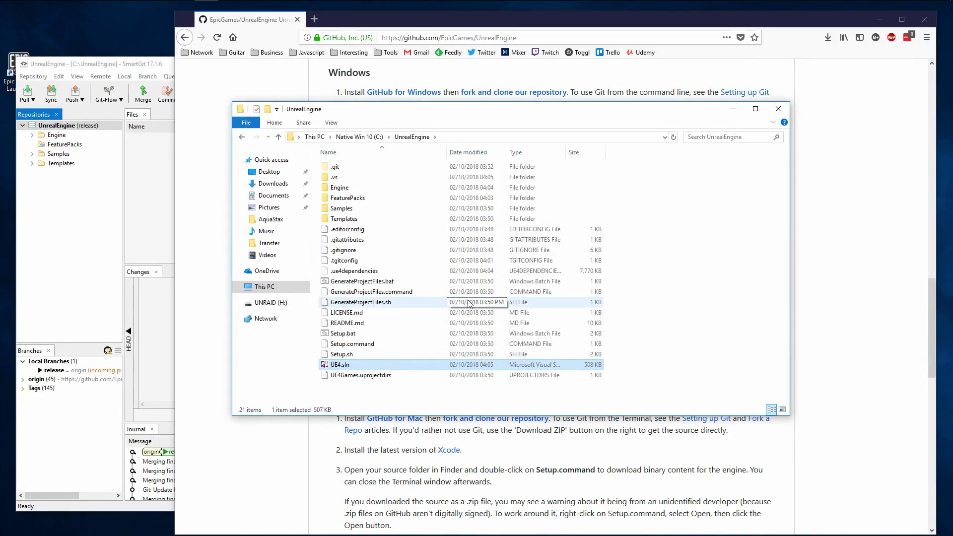
double_click(352, 367)
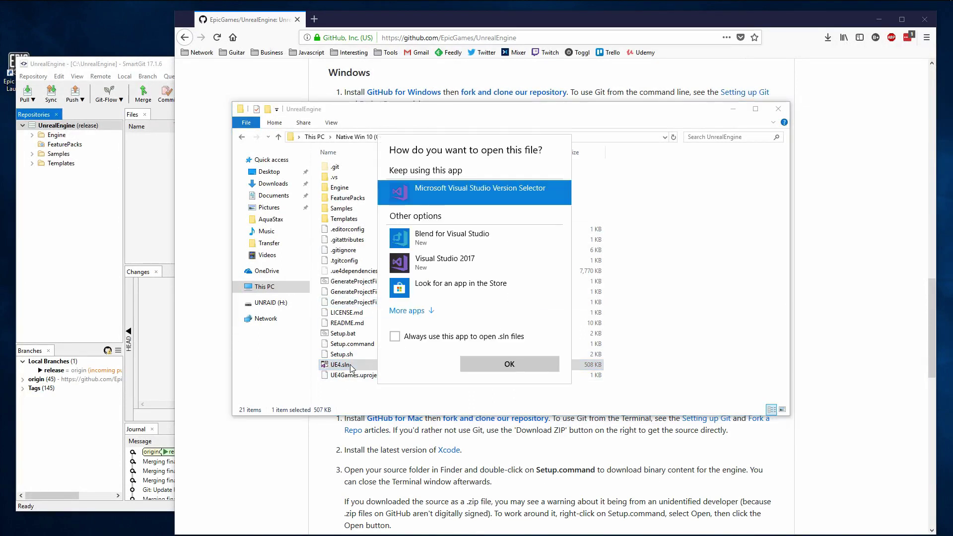
left_click(450, 262)
left_click(509, 363)
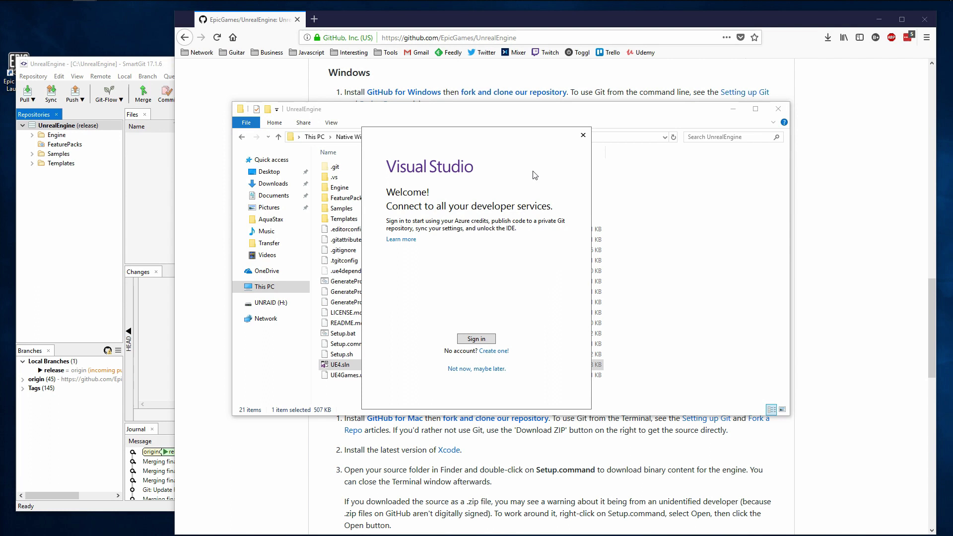
- Sign in to Visual Studio with the account credentials
left_click(477, 340)
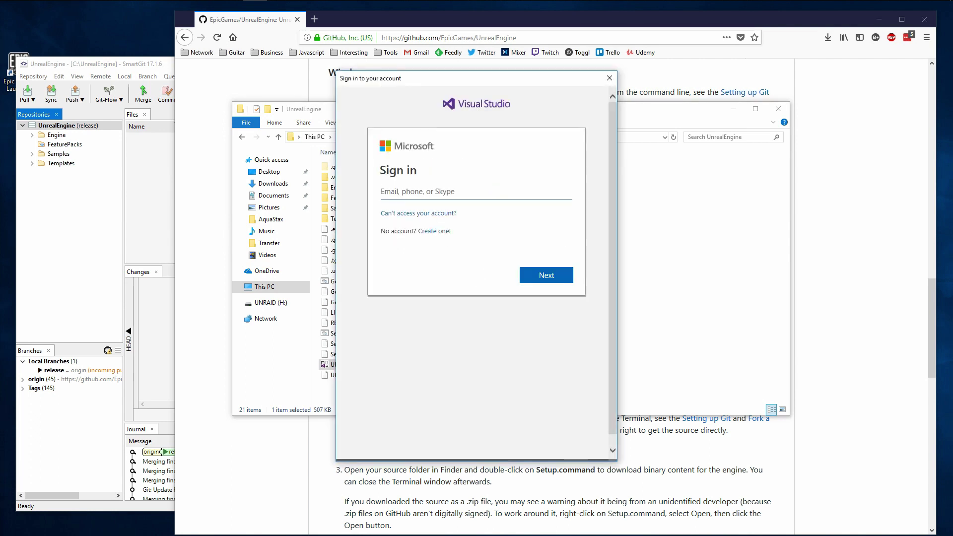
key("Return")
type("••••••••••••••••")
key("Return")
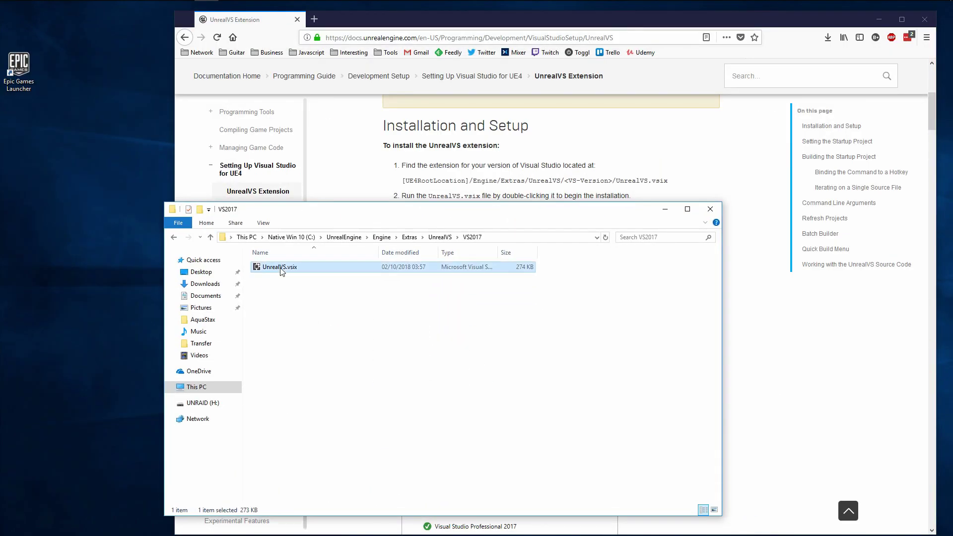
- Run UnrealVS.vsix from the VS2017 folder and close the completion notice
double_click(279, 267)
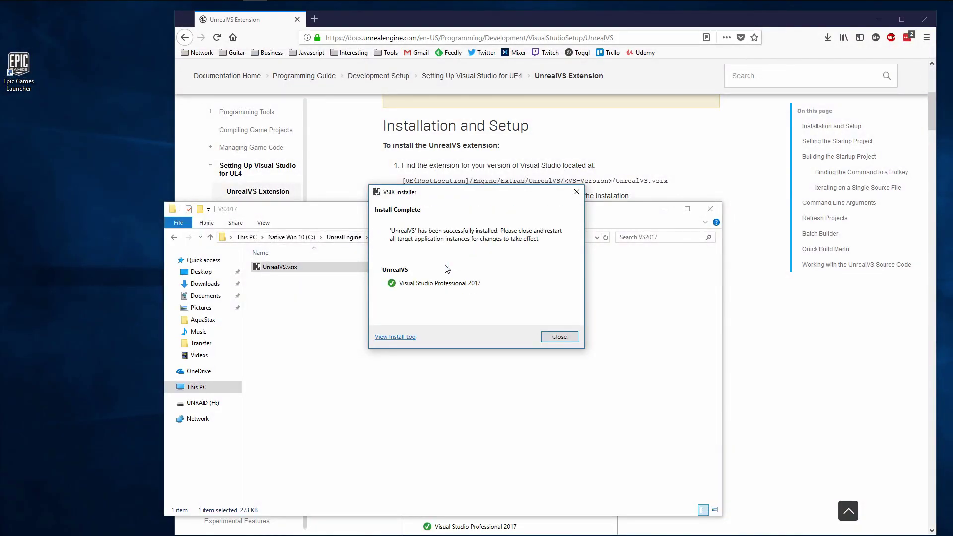
left_click(560, 339)
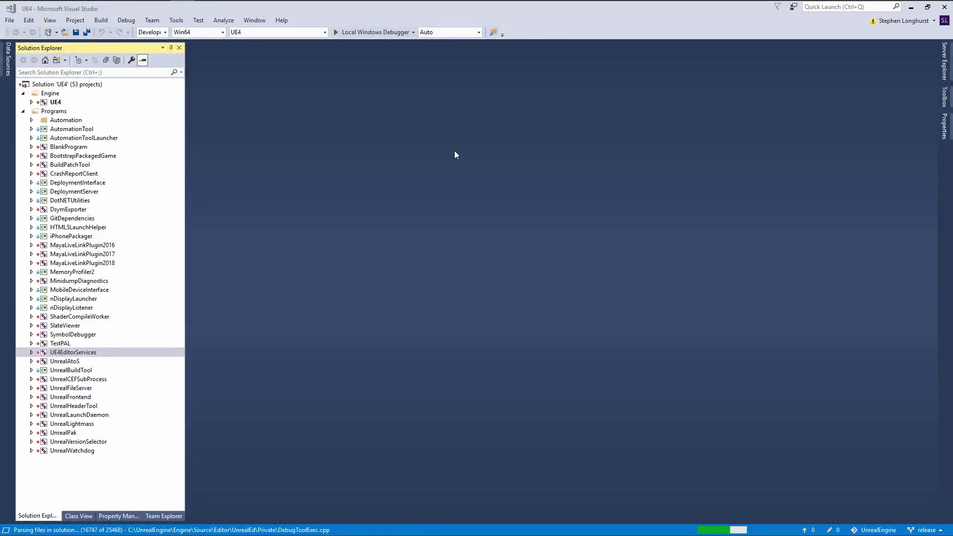
- Enable the UnrealVS toolbar and select it in the Customize toolbar list
right_click(527, 30)
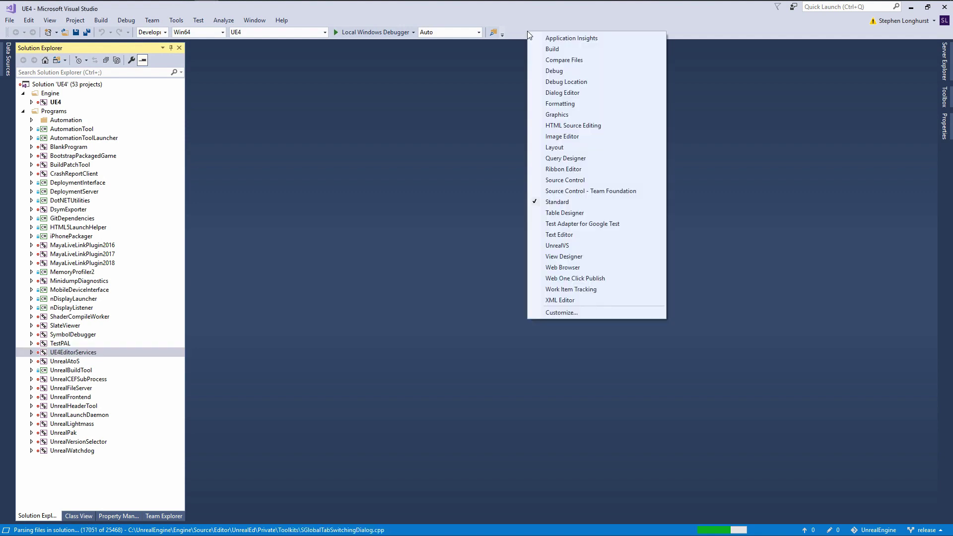
left_click(571, 247)
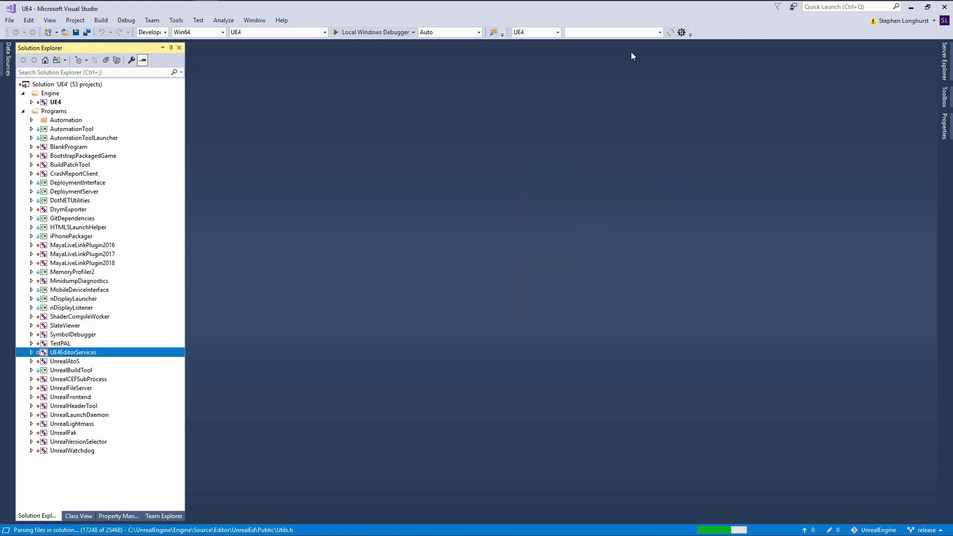
right_click(699, 31)
left_click(756, 312)
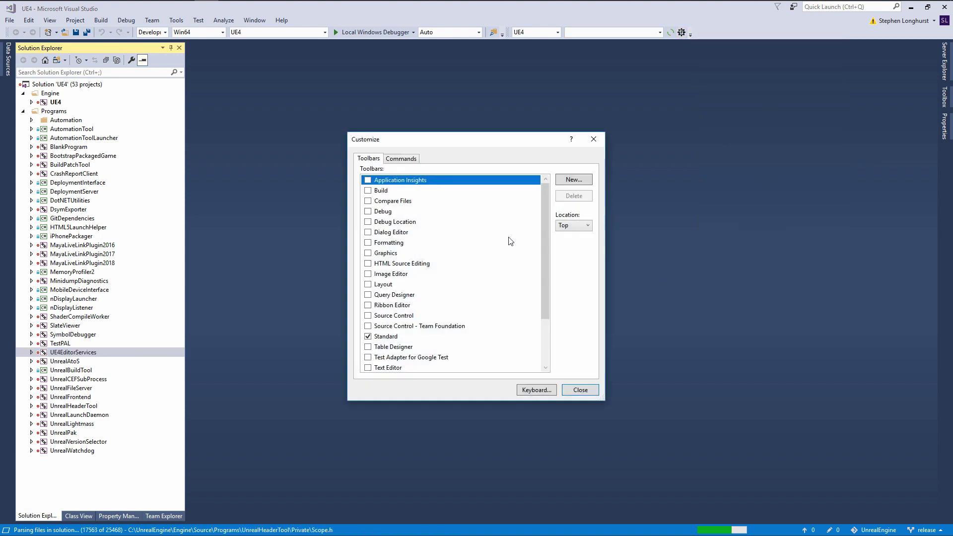
scroll(456, 243, "down", 3)
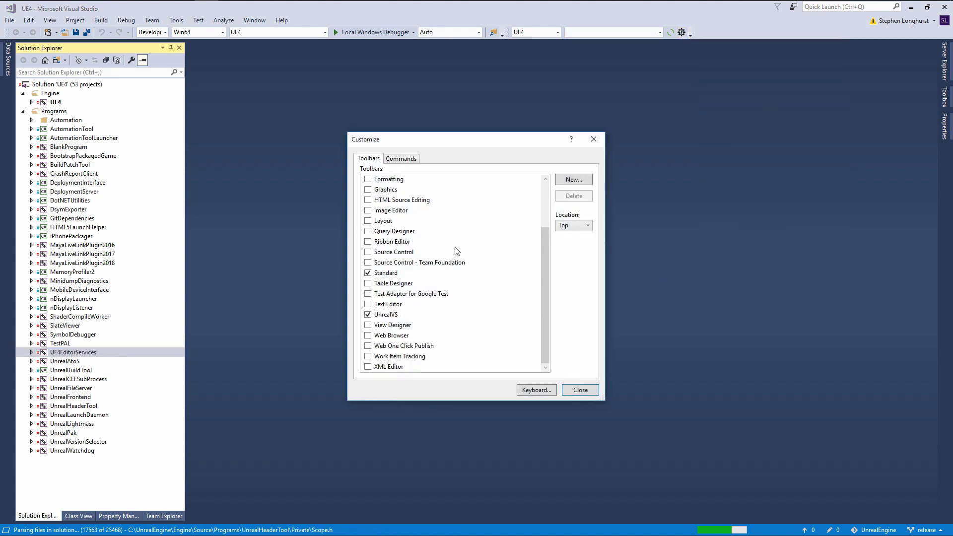
left_click(393, 316)
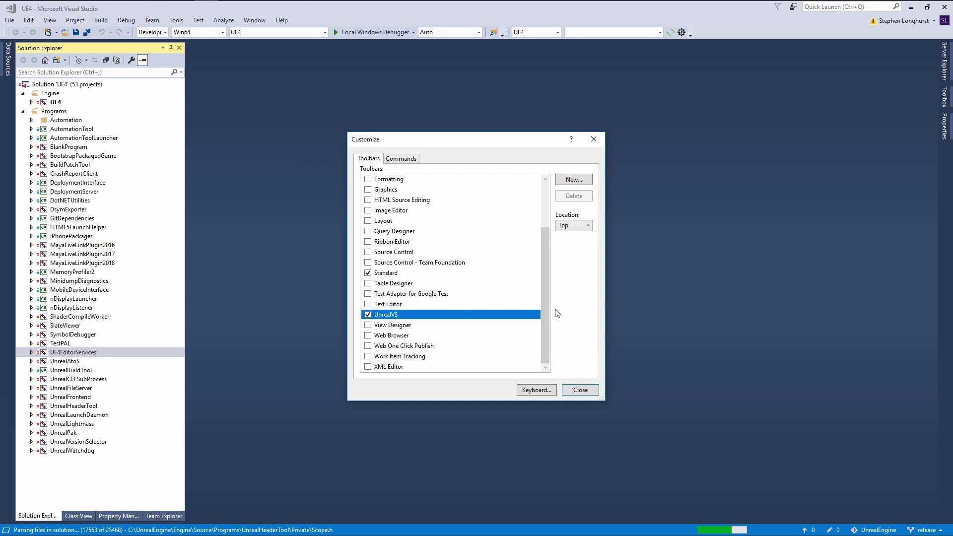
- Review the UnrealVS toolbar commands, close Customize, and open the Batch Builder
left_click(399, 159)
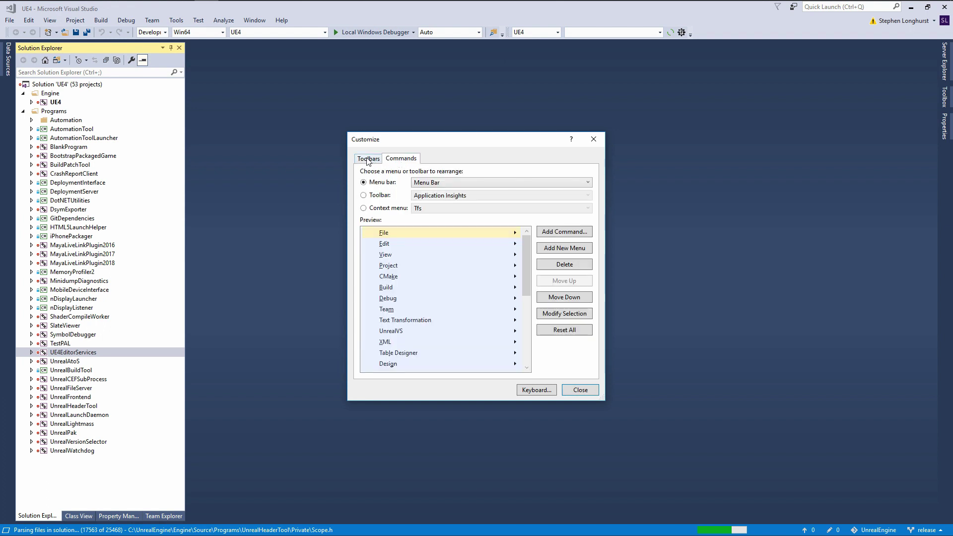
left_click(368, 158)
left_click(598, 139)
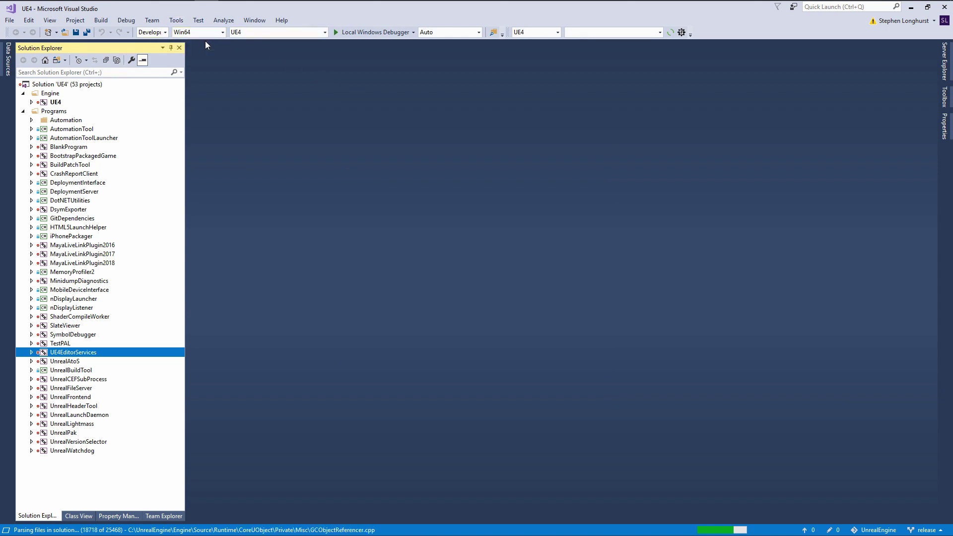
left_click(681, 34)
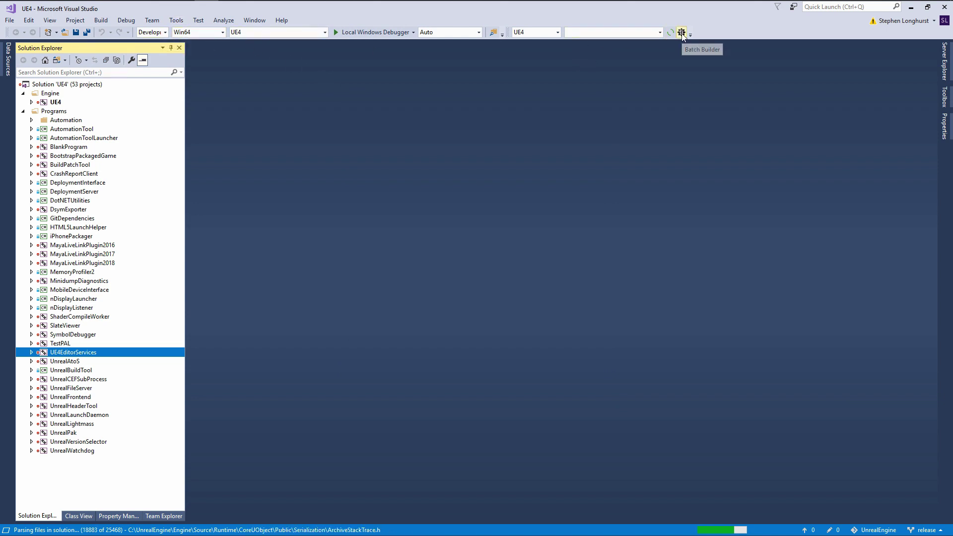
- In an enlarged Batch Builder, queue UE4 and UnrealBuildTool jobs for Development Editor, Win64
left_click_drag(169, 58, 333, 65)
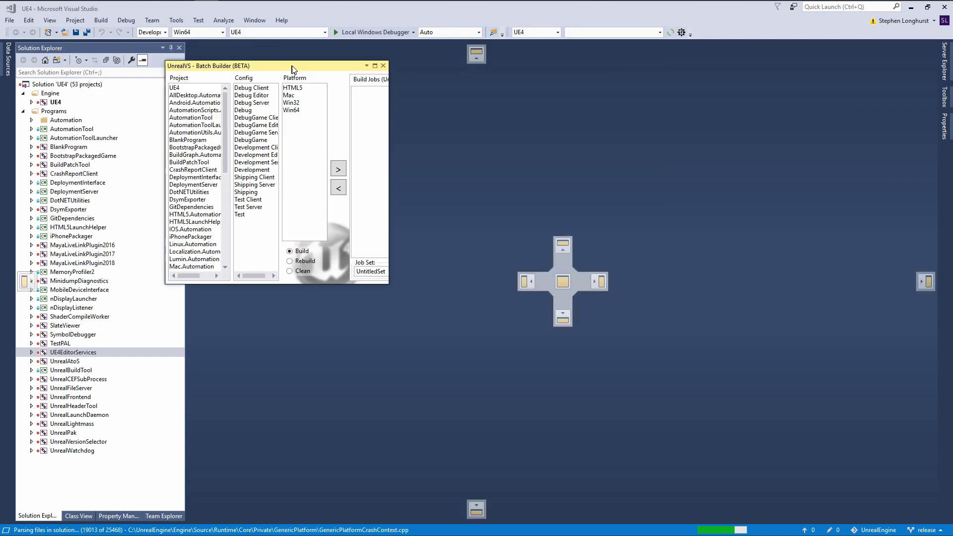
left_click_drag(439, 279, 797, 357)
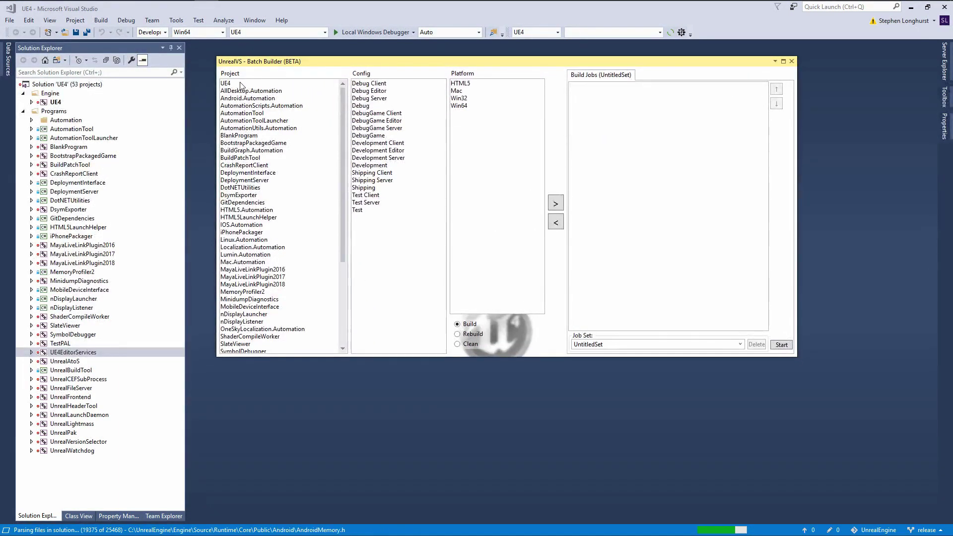
left_click(240, 84)
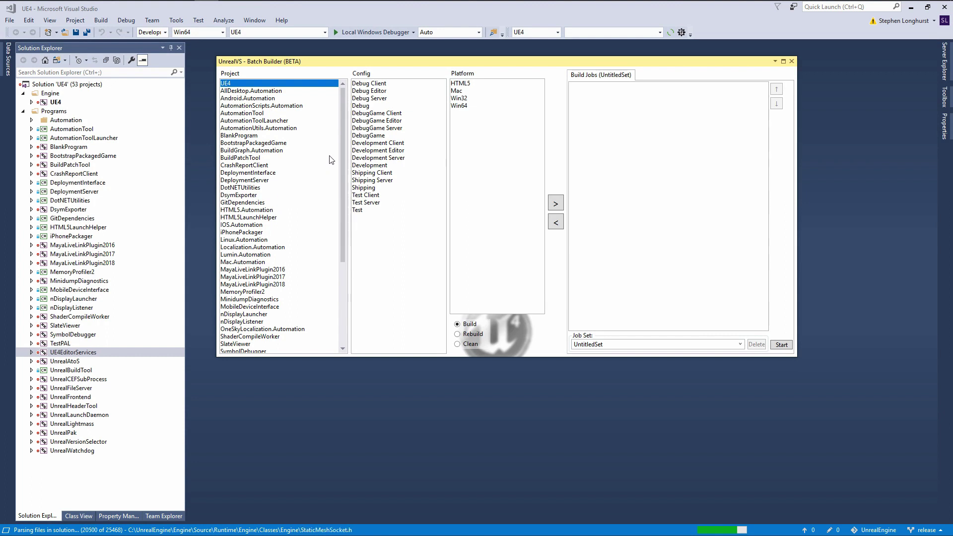
left_click_drag(343, 150, 346, 246)
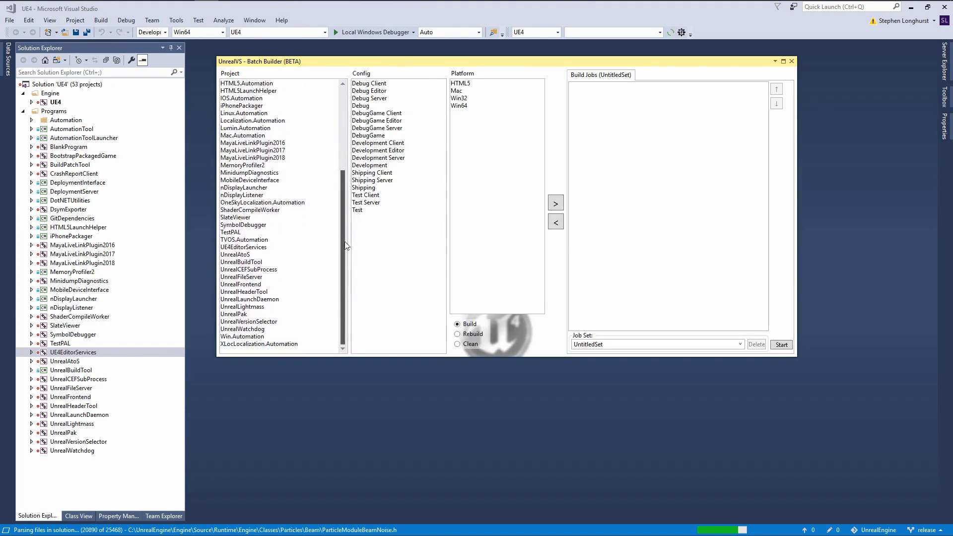
left_click(260, 262)
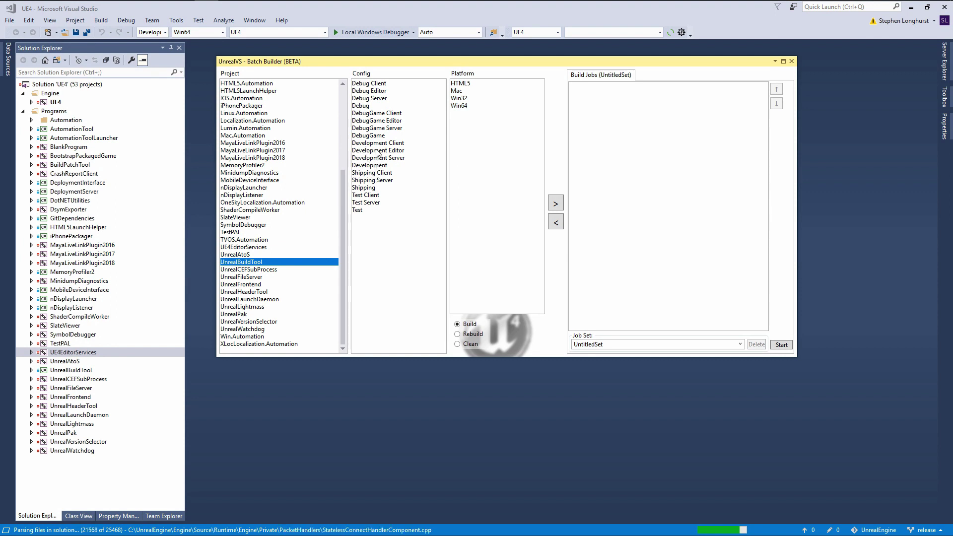
left_click(377, 152)
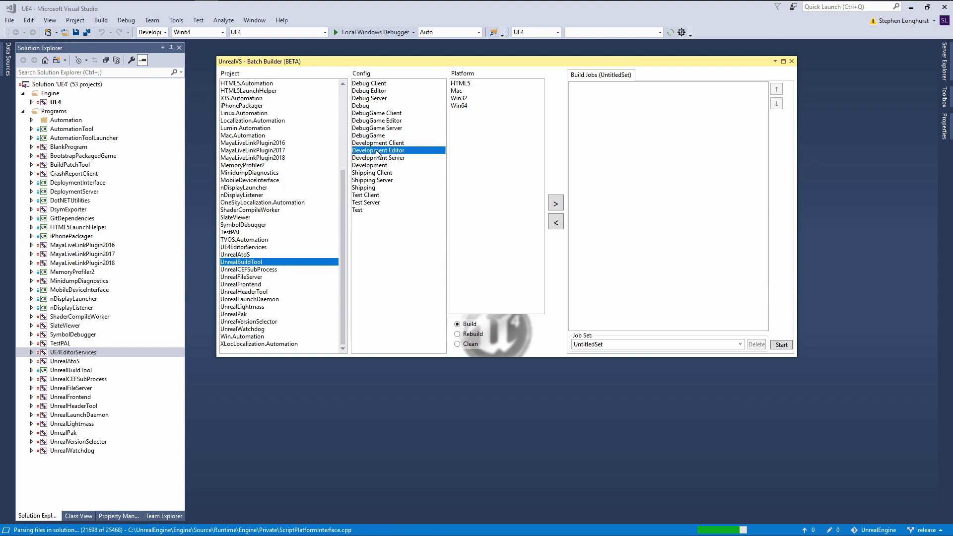
left_click(459, 106)
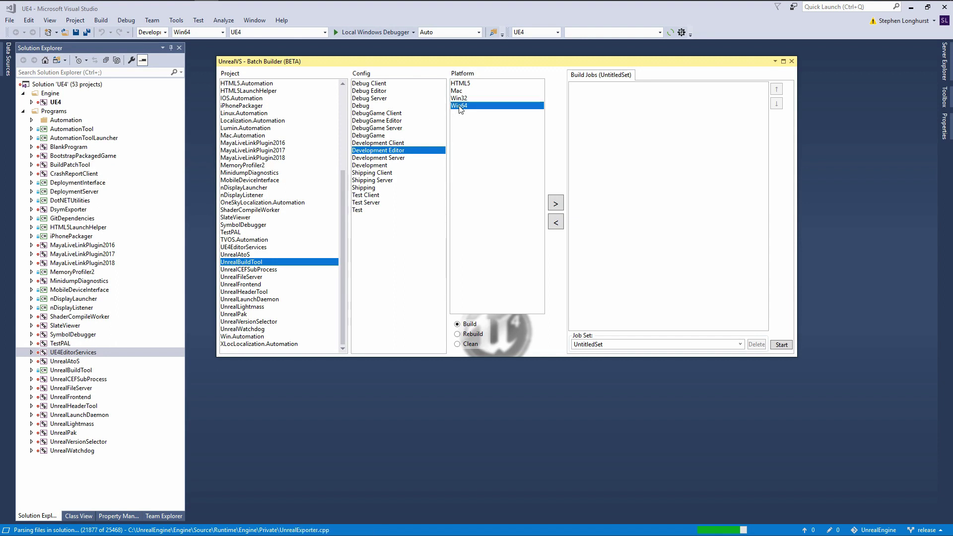
left_click(555, 205)
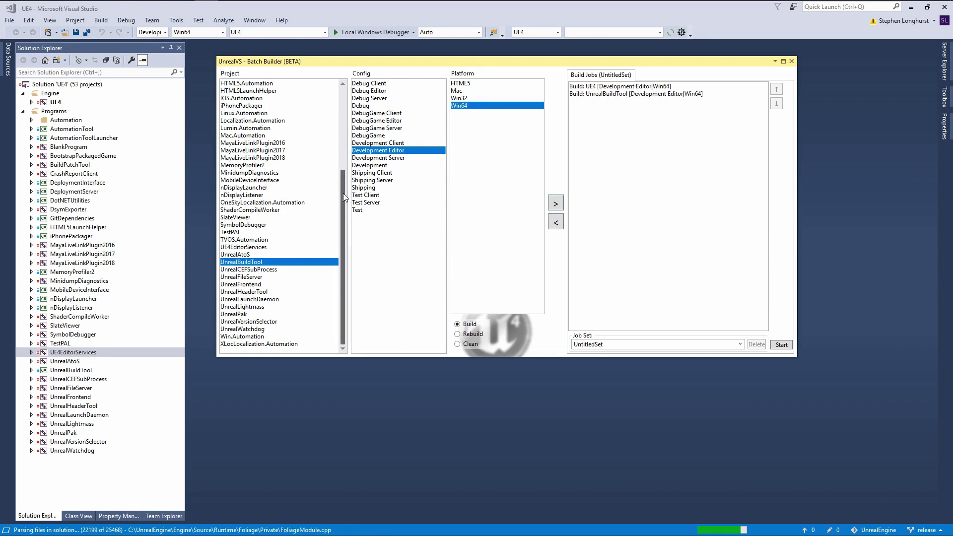
left_click_drag(343, 204, 343, 142)
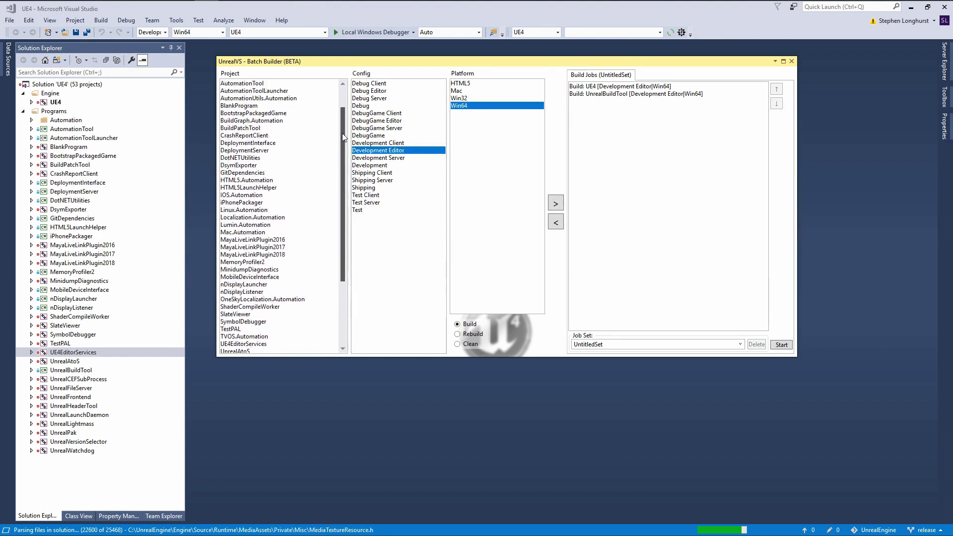
left_click_drag(343, 142, 341, 114)
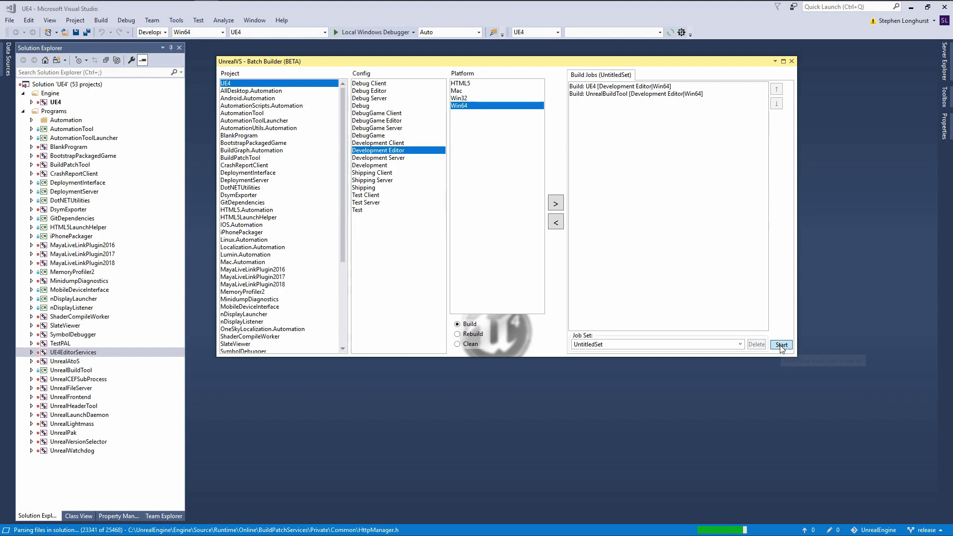
- Run the two queued build jobs and enlarge the Output pane to follow progress
left_click(782, 346)
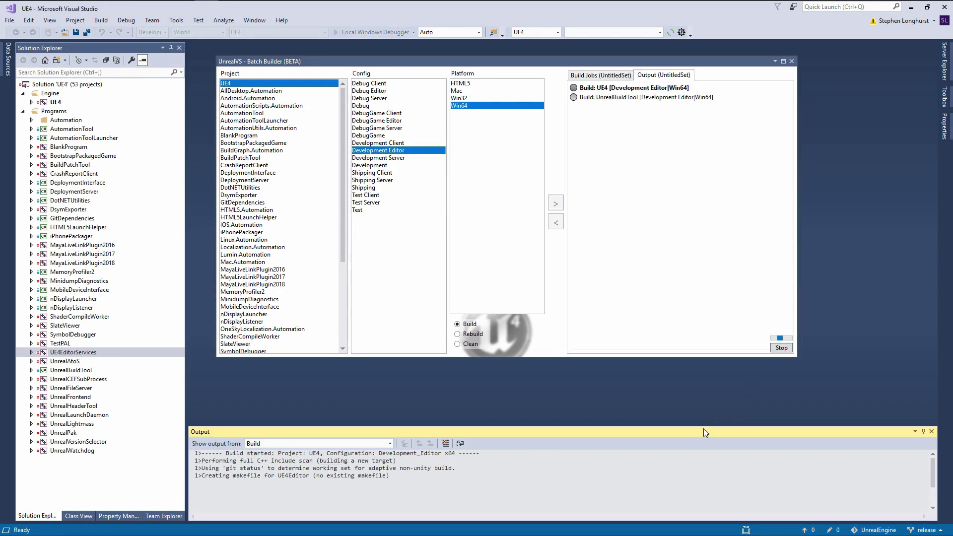
left_click_drag(704, 428, 699, 362)
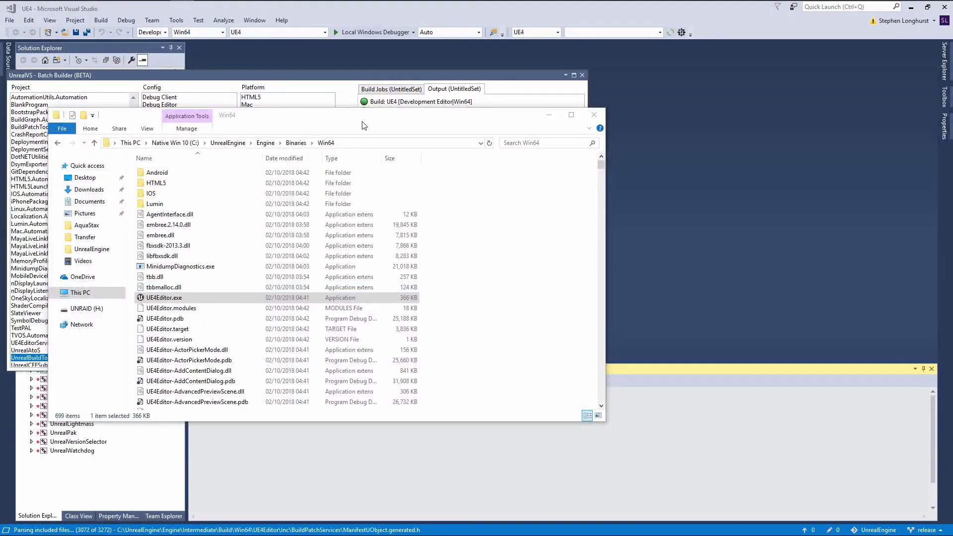
- Navigate in File Explorer from the UnrealEngine folder into Engine\Binaries
left_click_drag(358, 117, 502, 127)
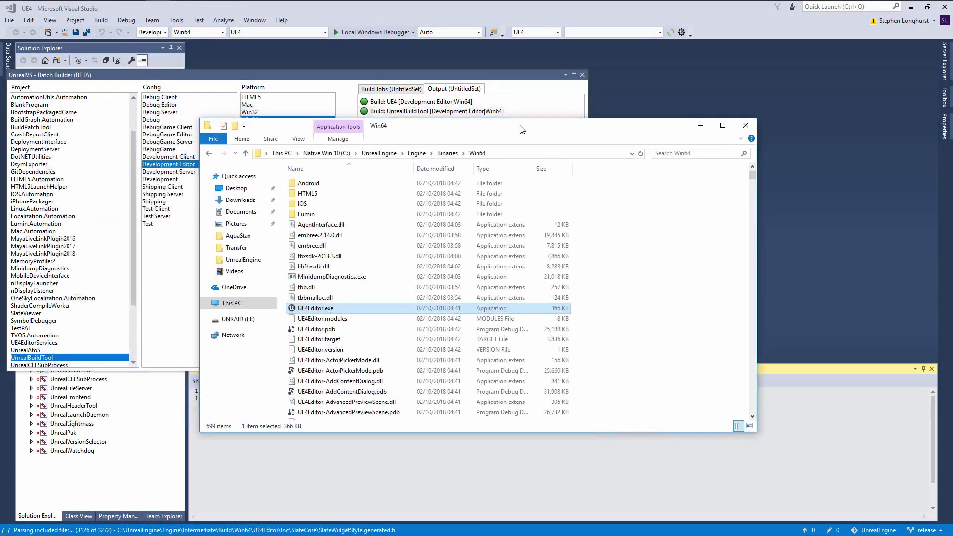
left_click(379, 153)
left_click(307, 204)
double_click(320, 205)
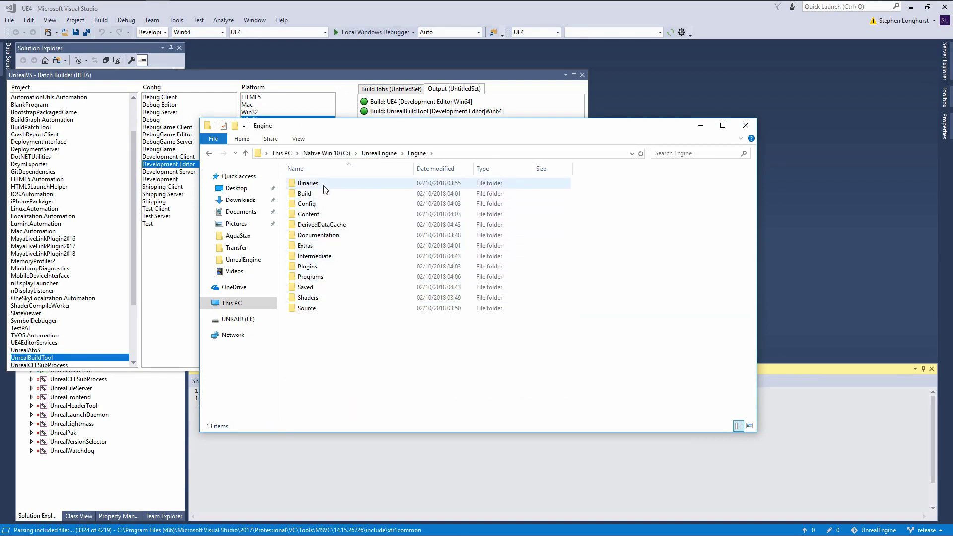
double_click(308, 184)
- Launch UE4Editor.exe from Win64 and dismiss the ShaderCompileWorker launch error
left_click(306, 214)
double_click(314, 218)
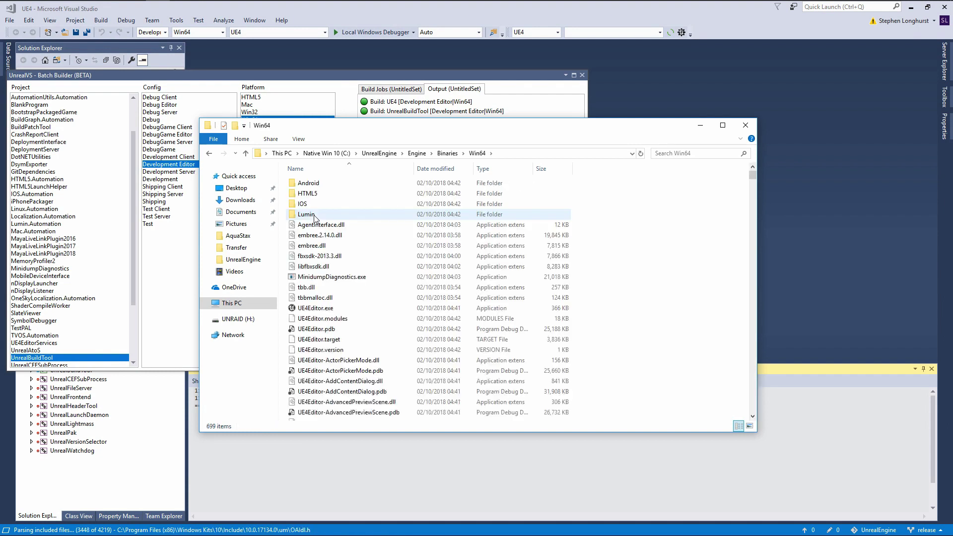
double_click(317, 308)
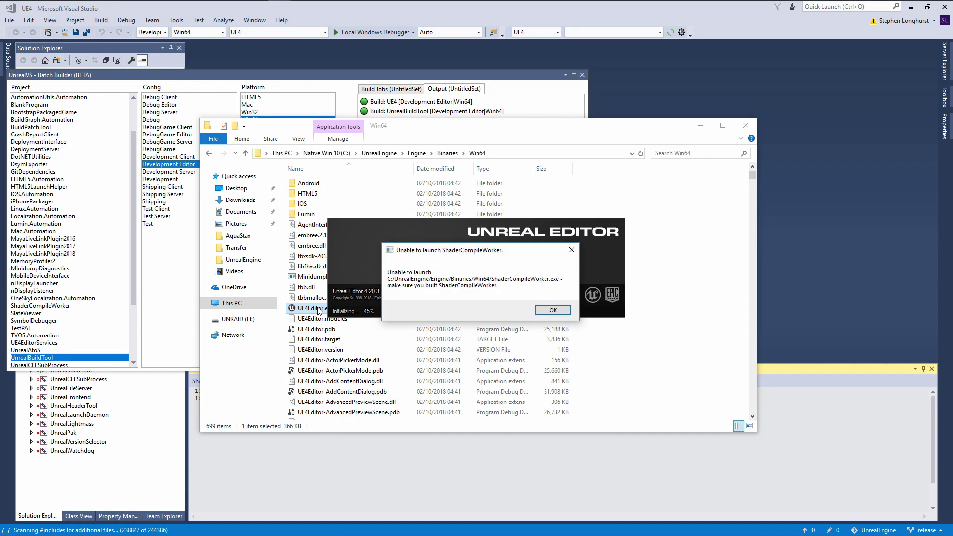
left_click(553, 309)
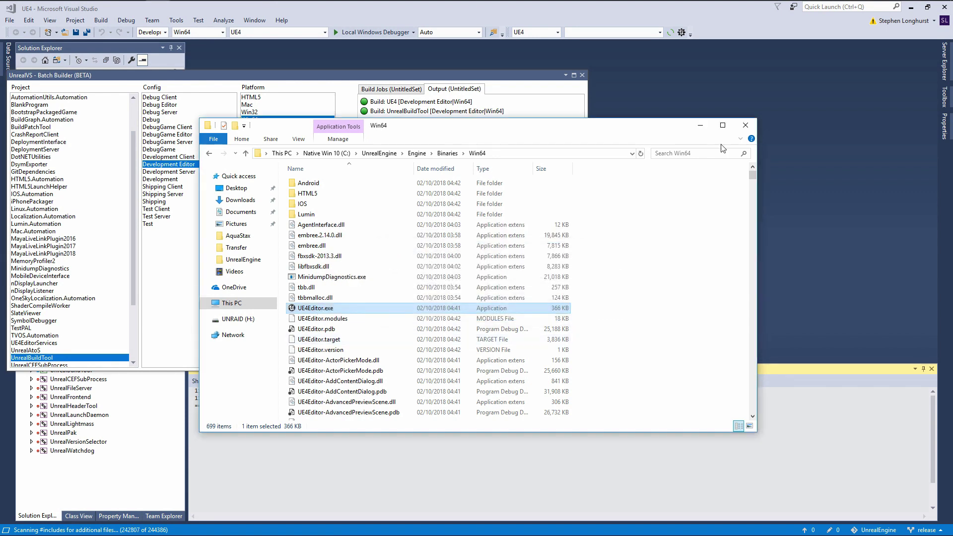
- Build ShaderCompileWorker (Development Editor, Win64), then minimise Visual Studio and open Epic Games Launcher
left_click(348, 82)
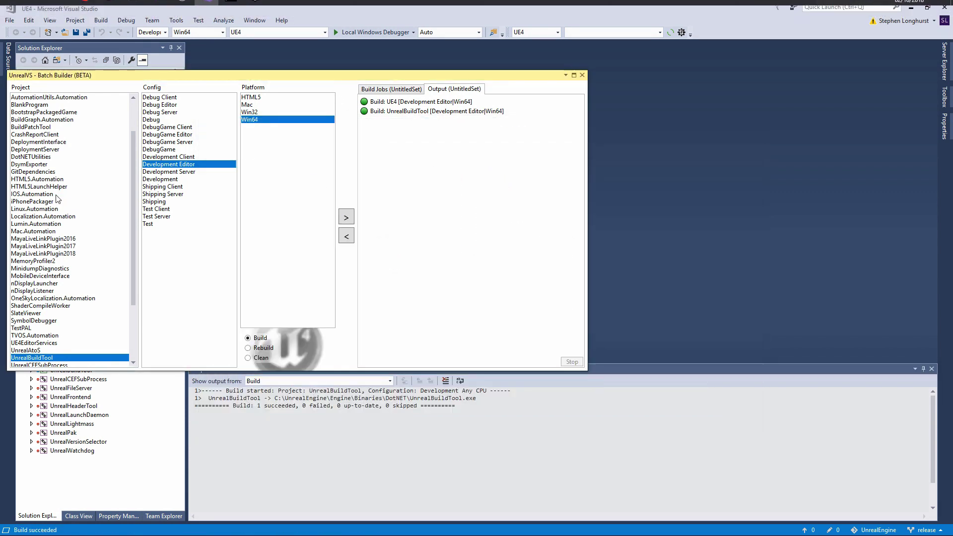
left_click(44, 306)
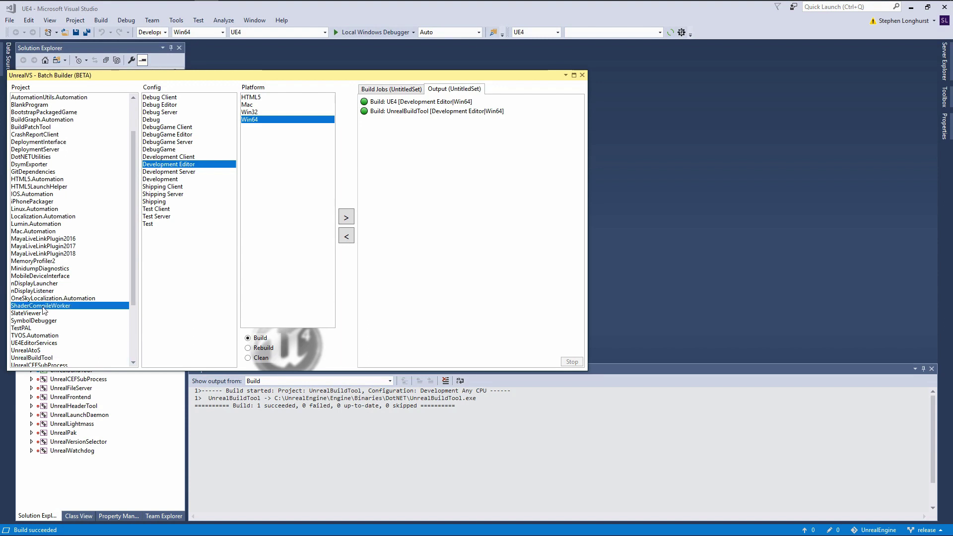
left_click(346, 217)
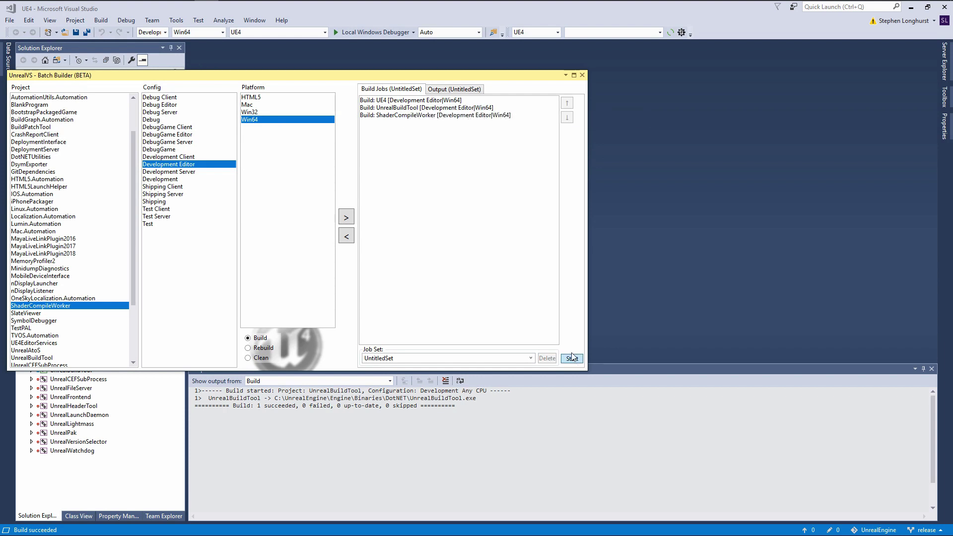
key("Return")
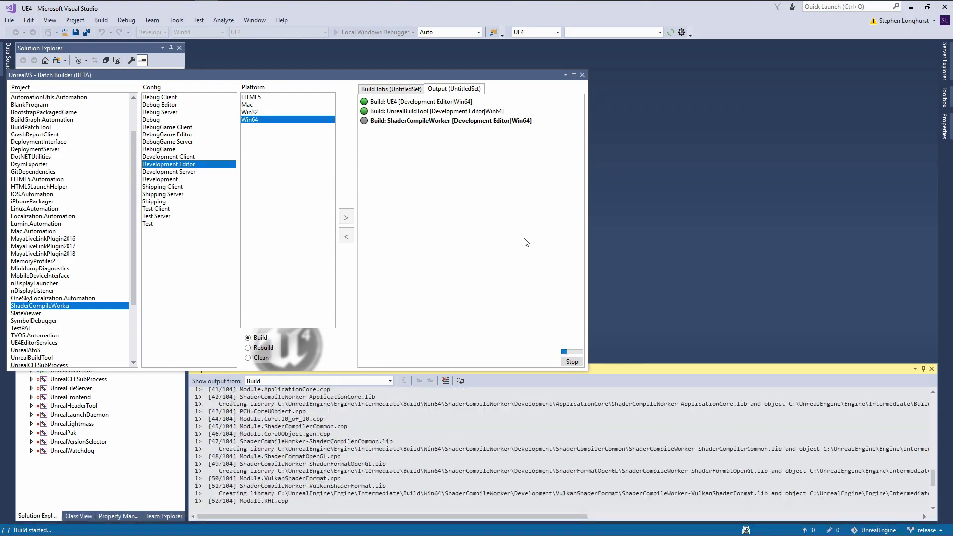
left_click(911, 7)
double_click(18, 69)
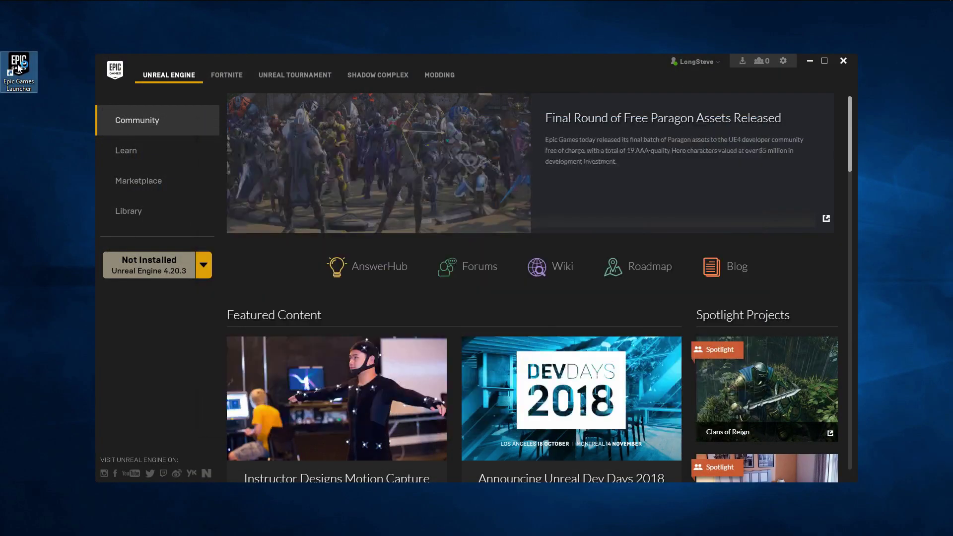
- Close the Epic Games Launcher and relaunch UE4Editor.exe from the Win64 folder
left_click(841, 62)
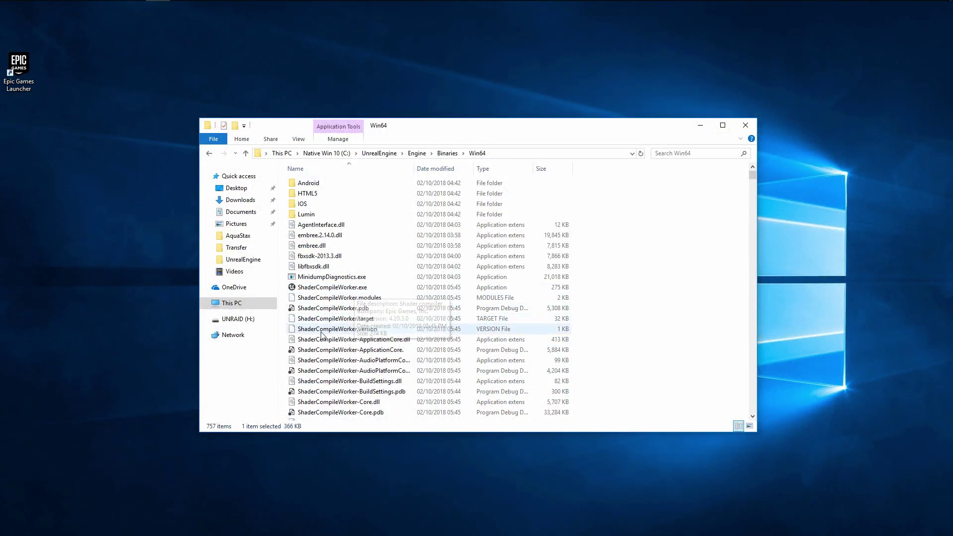
left_click(386, 266)
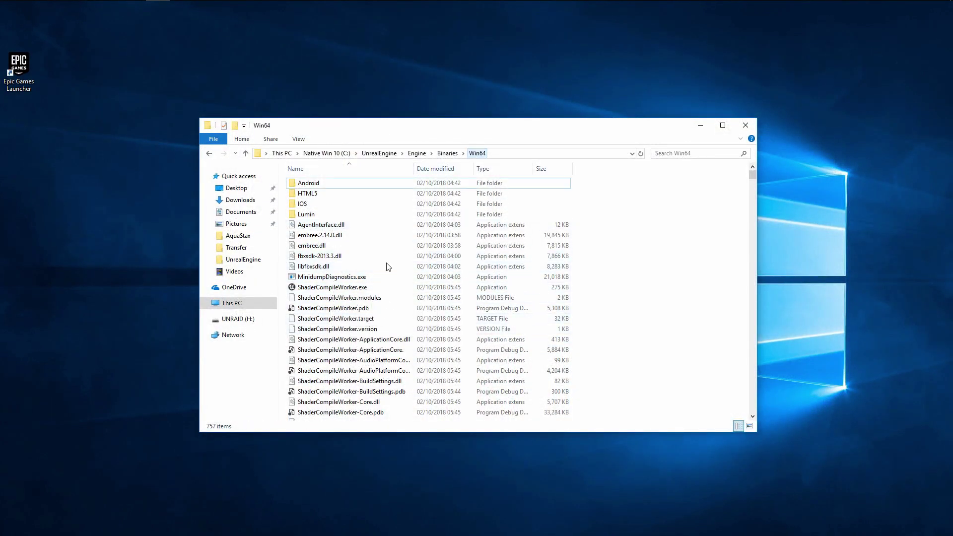
scroll(386, 266, "down", 10)
scroll(349, 291, "down", 10)
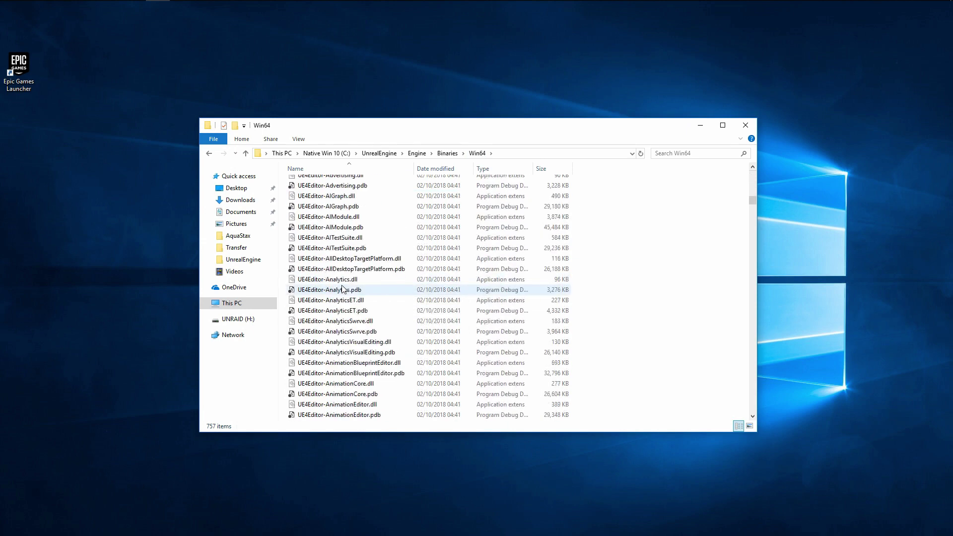
scroll(344, 291, "down", 5)
scroll(342, 290, "down", 5)
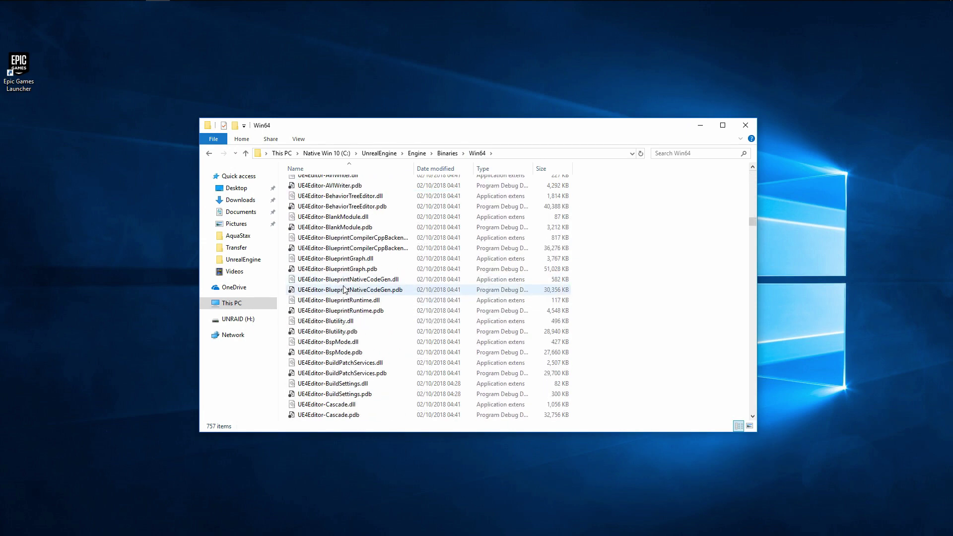
scroll(343, 290, "up", 5)
scroll(343, 290, "up", 3)
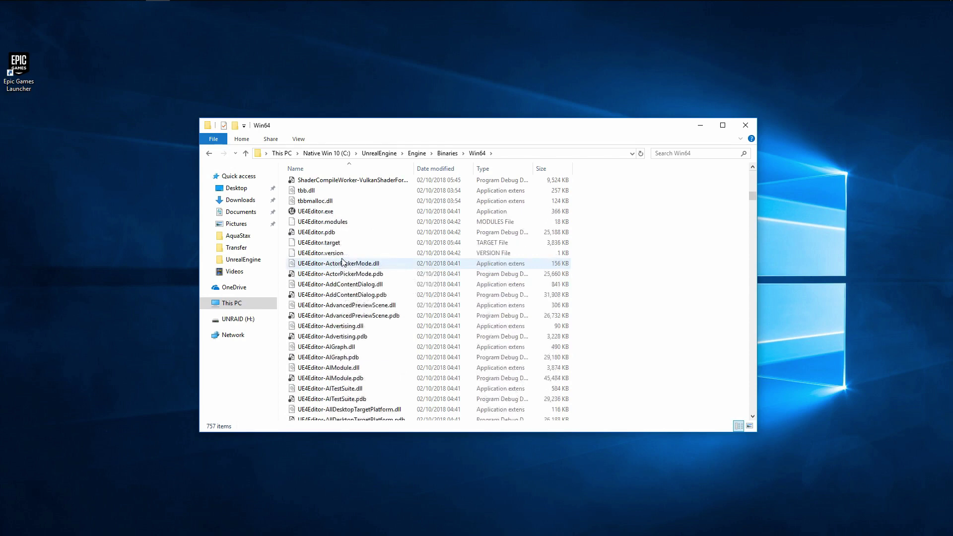
double_click(315, 212)
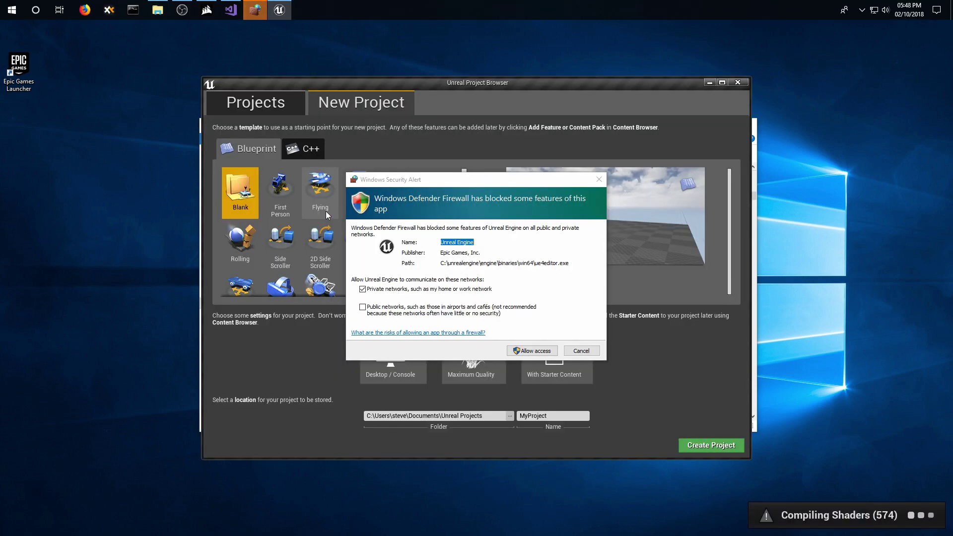
- Dismiss the firewall alert and create MyFirstProject from the Third Person template without starter content
left_click(325, 211)
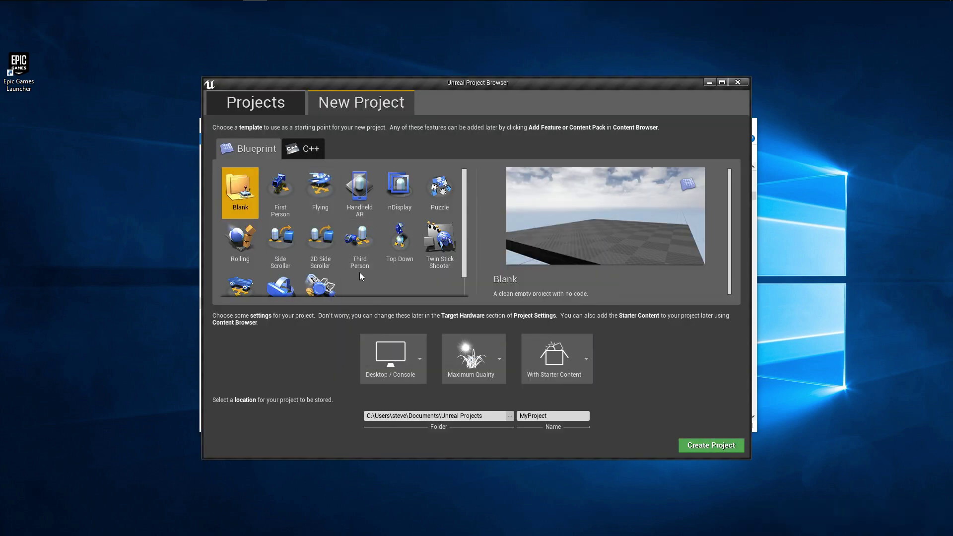
left_click(364, 238)
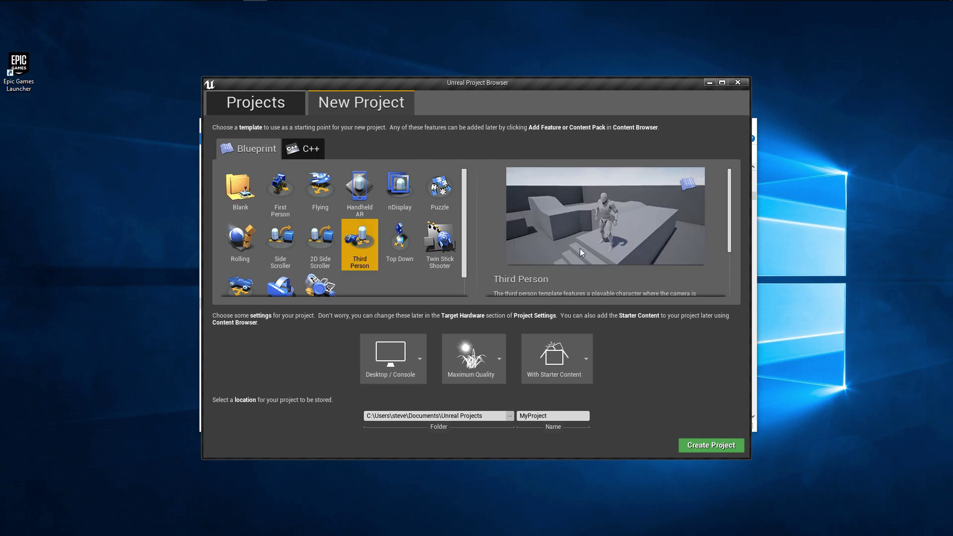
scroll(667, 257, "down", 3)
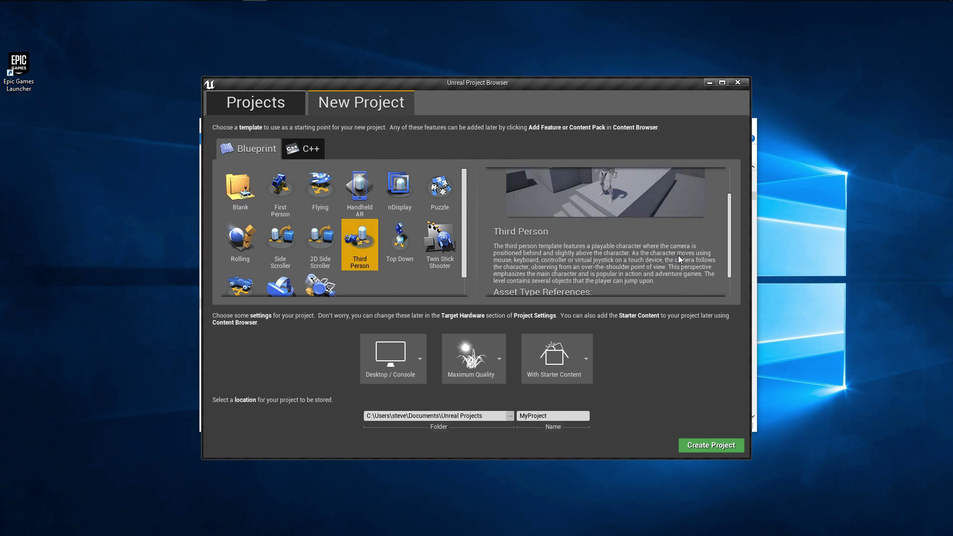
scroll(680, 259, "down", 2)
scroll(678, 259, "down", 1)
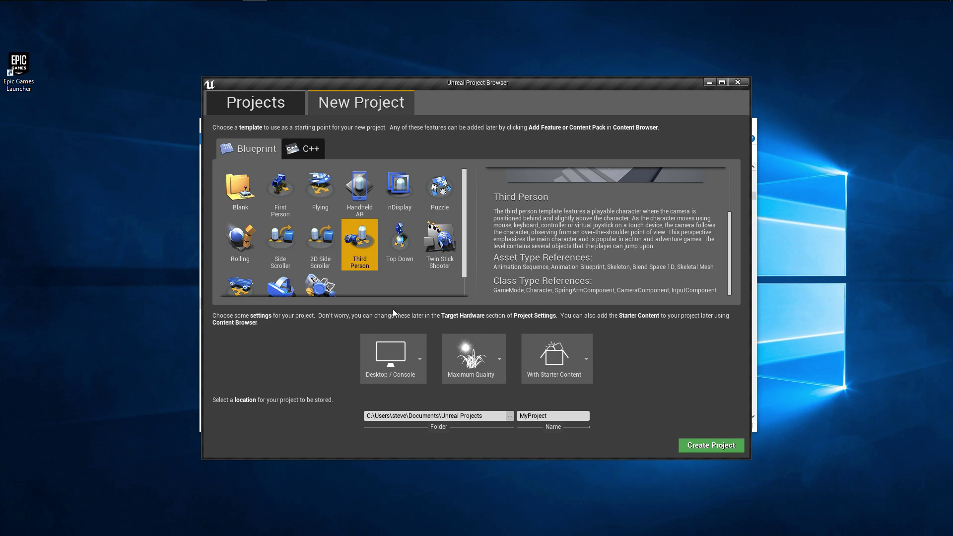
left_click(388, 354)
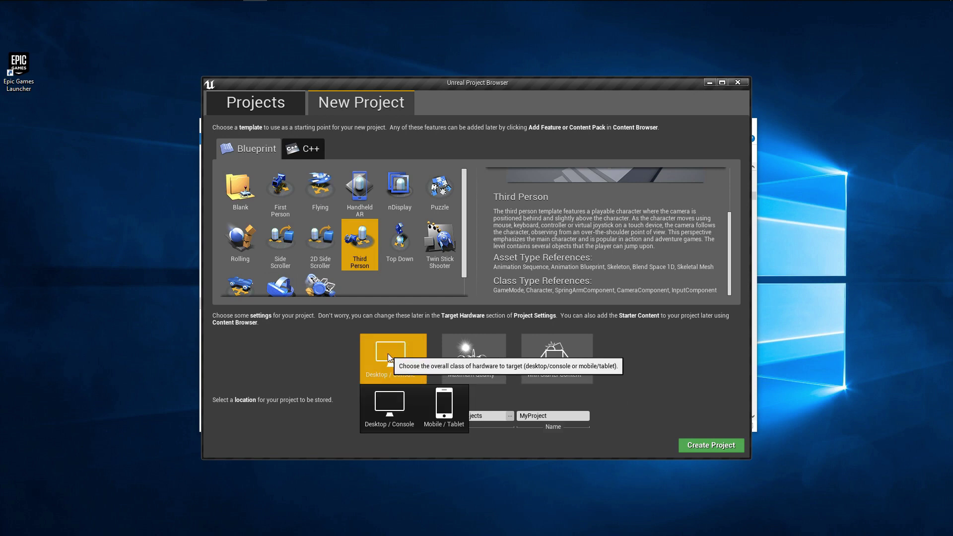
left_click(464, 352)
left_click(554, 358)
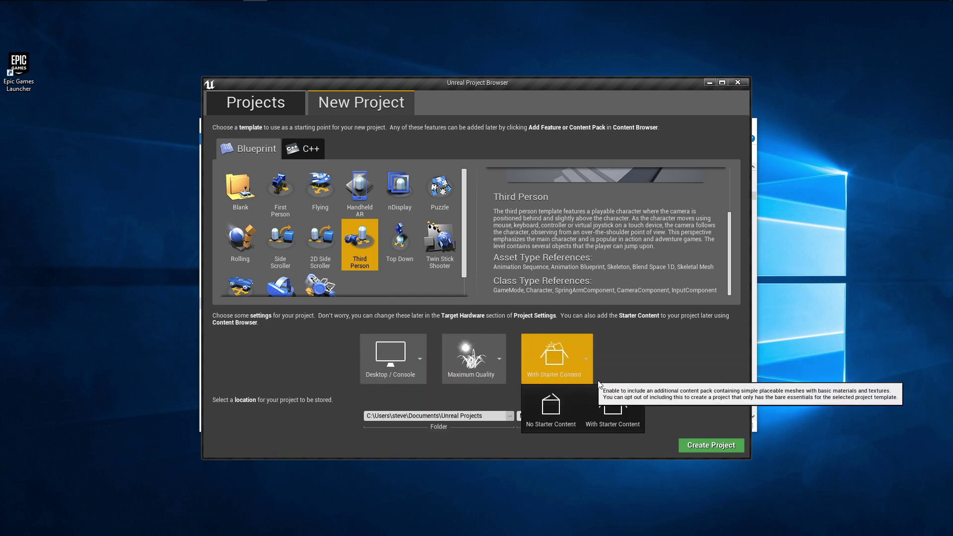
left_click(549, 407)
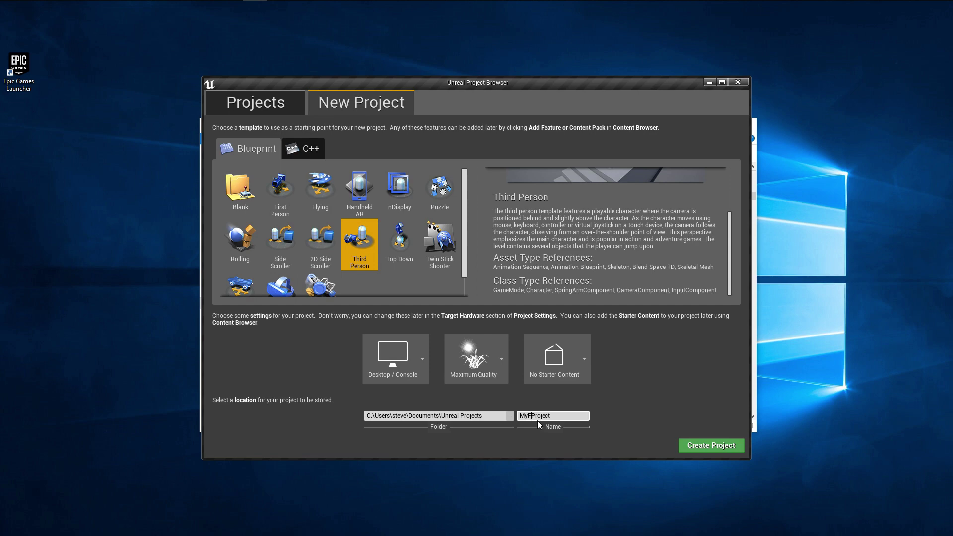
left_click(710, 446)
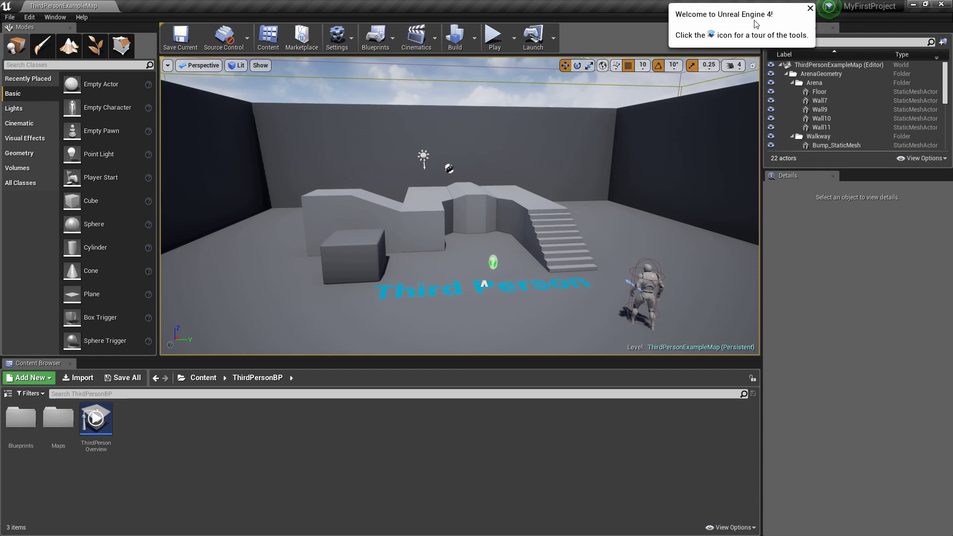
- Close the 'Welcome to Unreal Engine 4' tour popup over ThirdPersonExampleMap
left_click(809, 10)
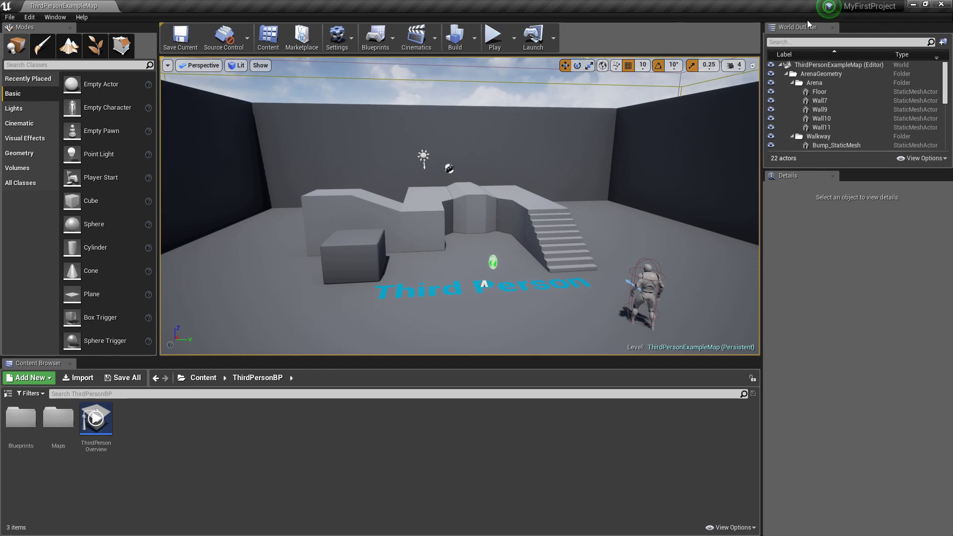